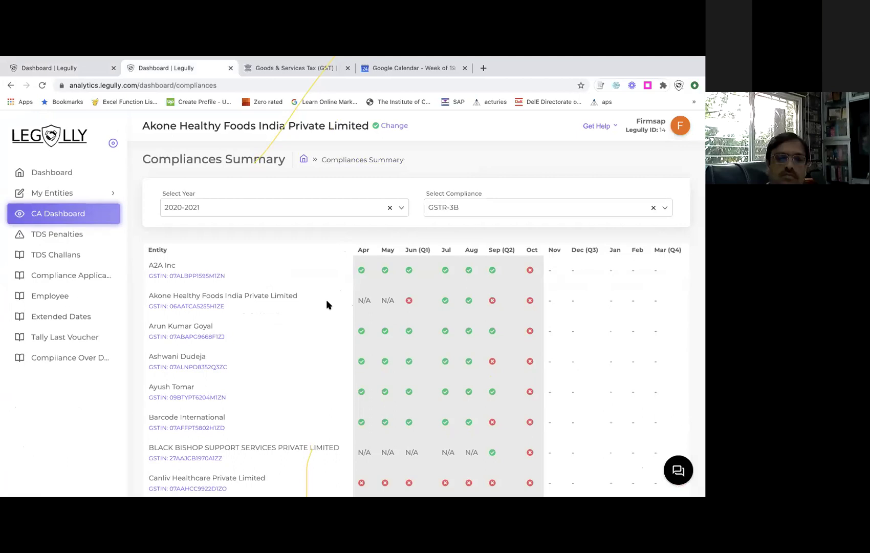
Track TDS Payment in the compliance tracker, review 2020-2021 monthly filings, then open TDS Penalties.
scroll(327, 305, down, 2)
scroll(662, 127, down, 1)
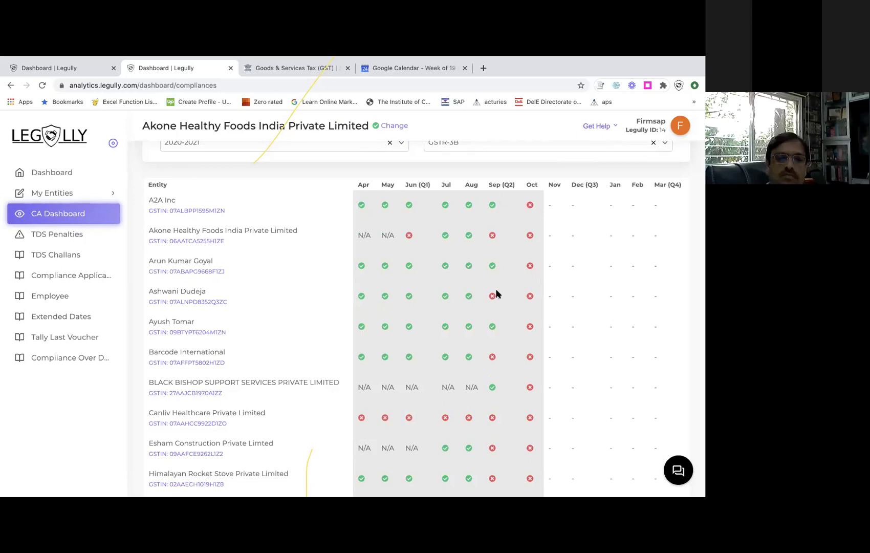
scroll(481, 179, down, 1)
scroll(482, 169, up, 3)
click(481, 207)
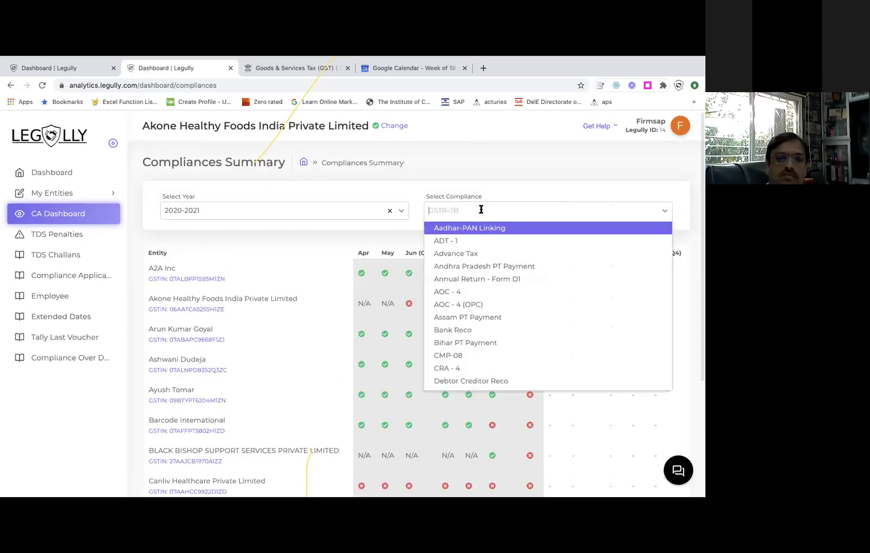
text(tds)
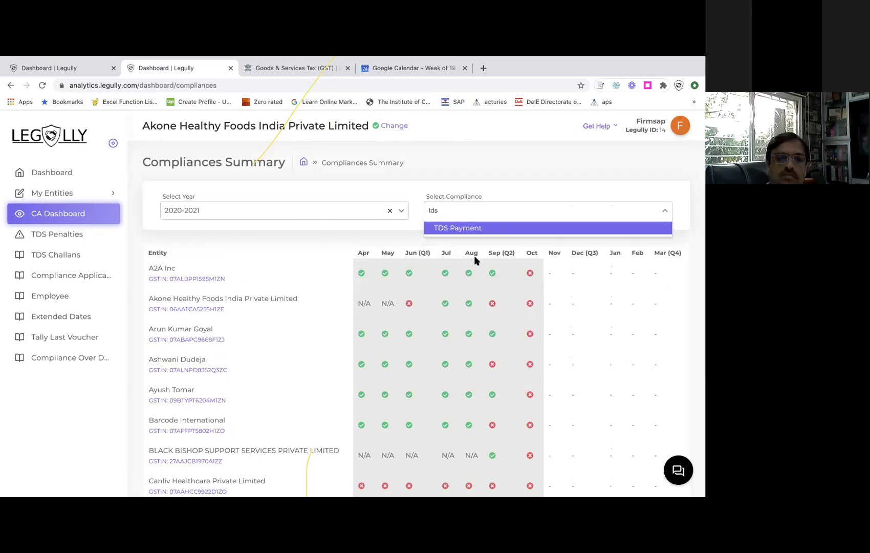
key(Return)
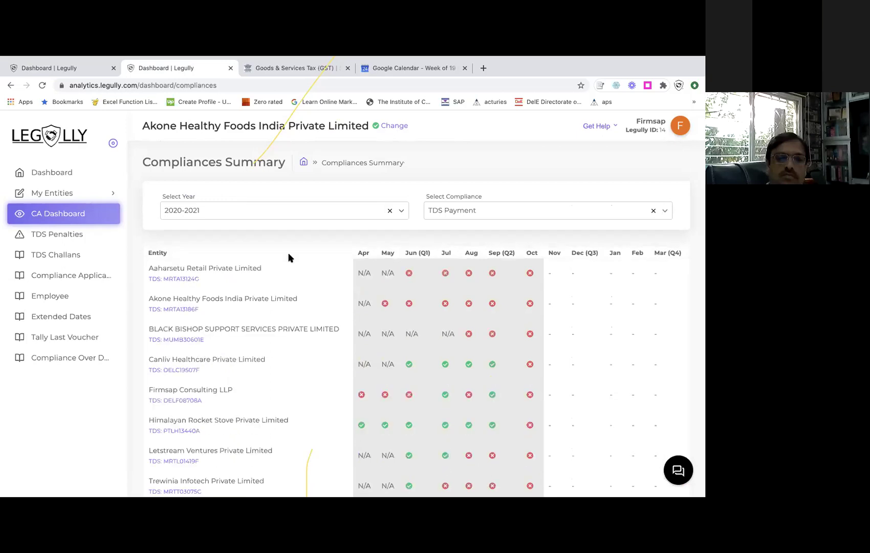
scroll(131, 131, down, 2)
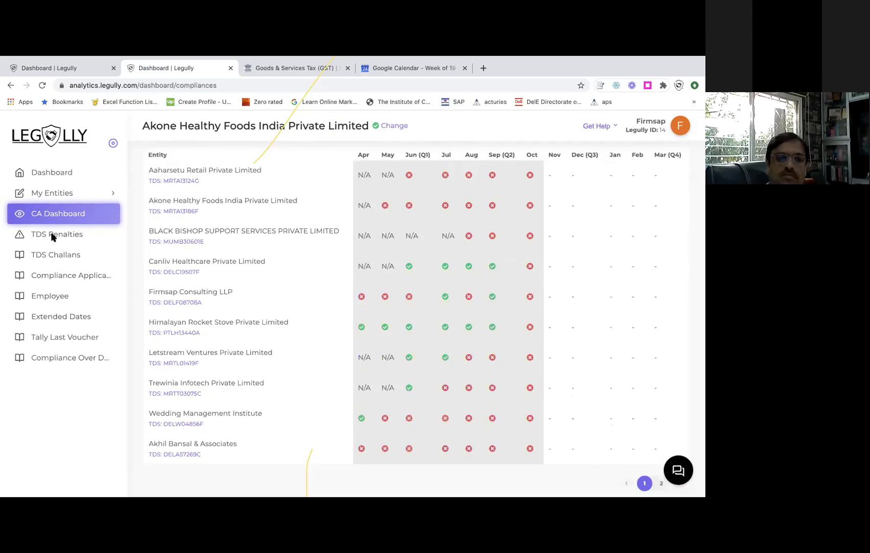
click(76, 240)
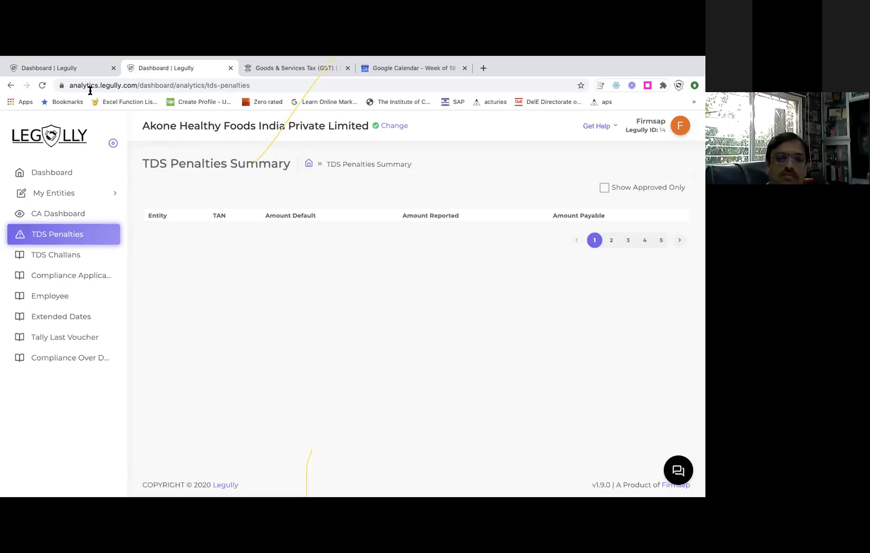
Compare the ledger vouchers and TDS penalties tabs, view penalty page 2, then open Compliance Applicable.
key(ctrl+shift+Tab)
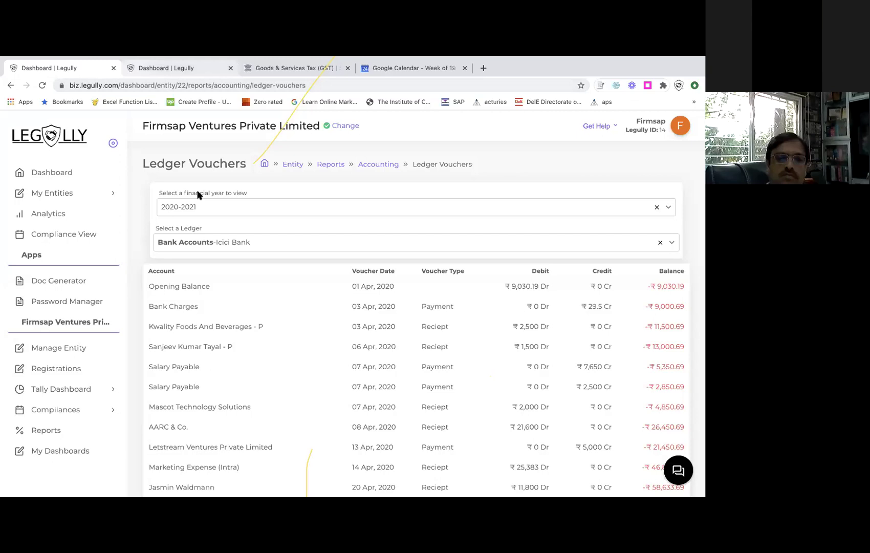
key(ctrl+Tab)
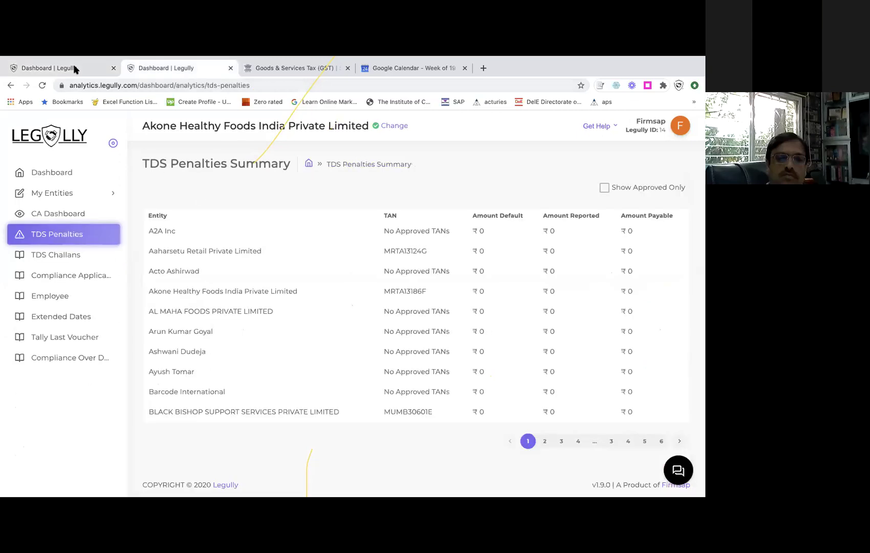
key(ctrl+shift+Tab)
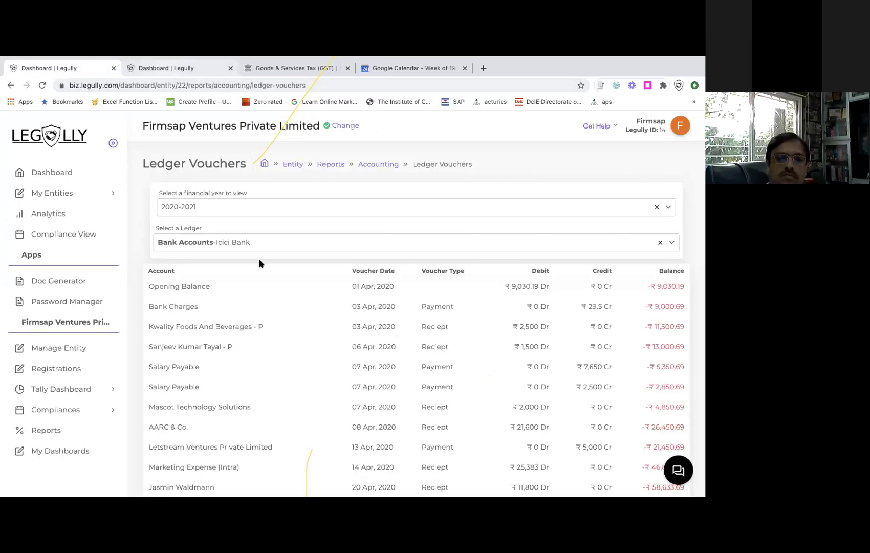
key(ctrl+Tab)
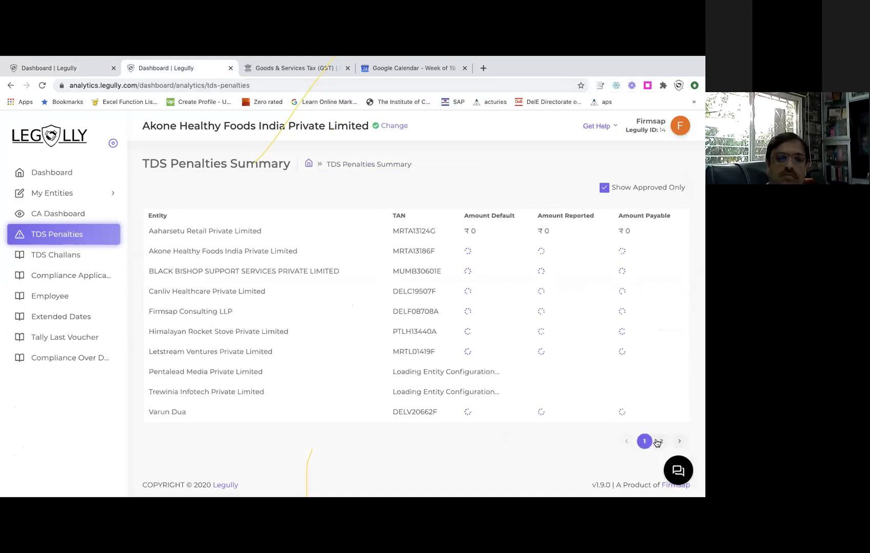
click(659, 441)
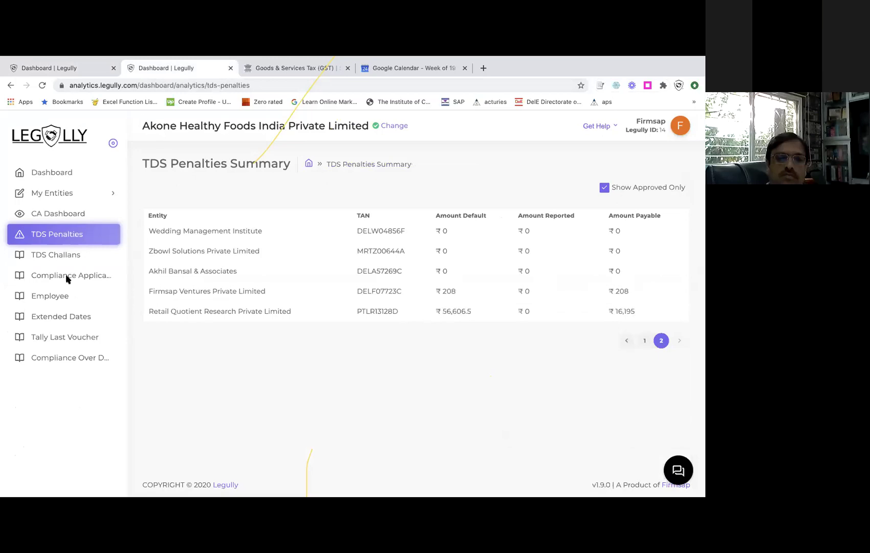
click(84, 280)
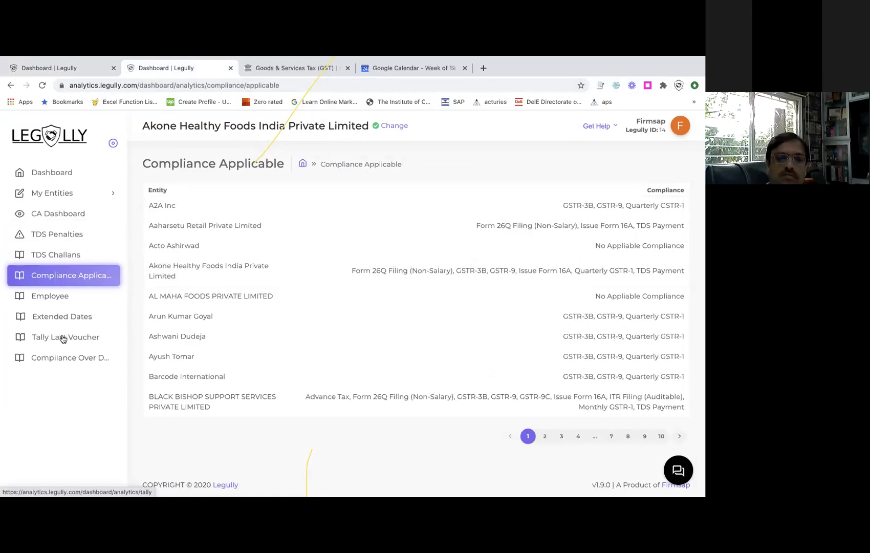
Show the Extended Dates page, then switch to the presentation slide on professionals.
click(60, 317)
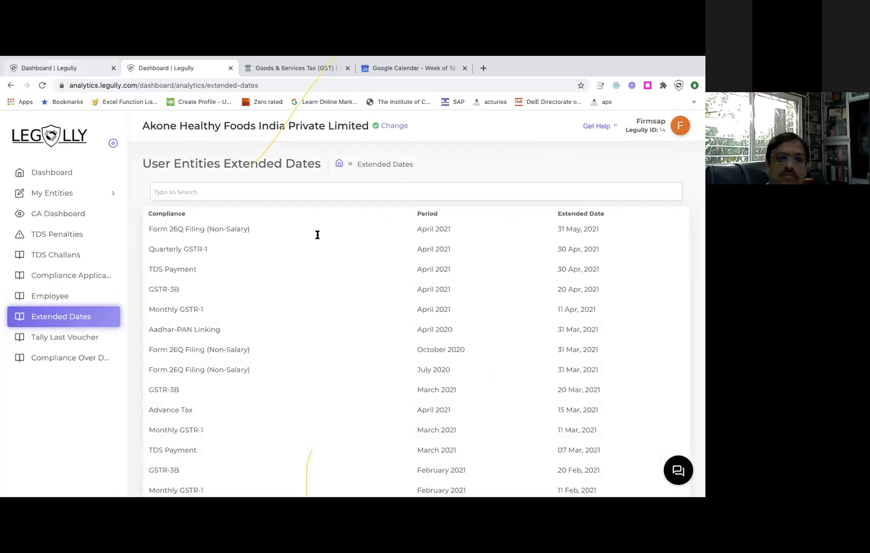
key(alt+Tab)
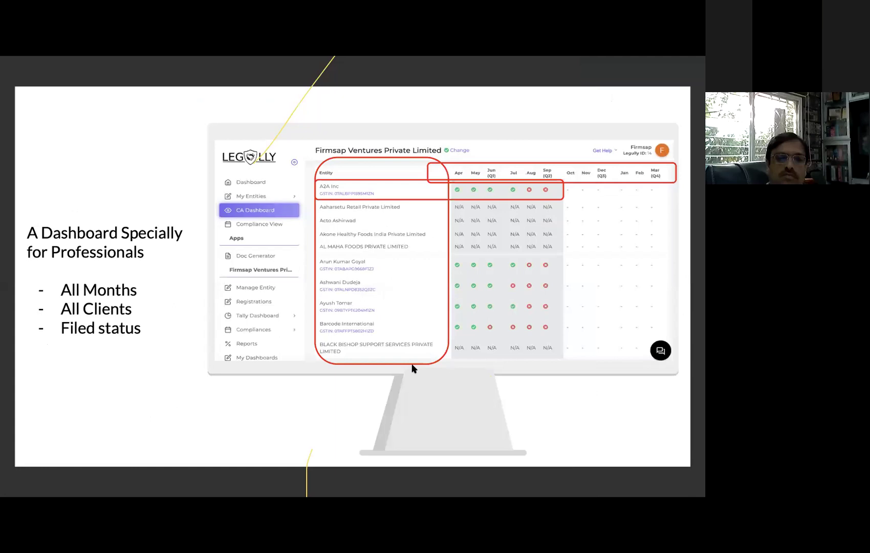
Advance to the 'All compliances in one dashboard' slide and return to Legully's Ledger Vouchers.
click(368, 308)
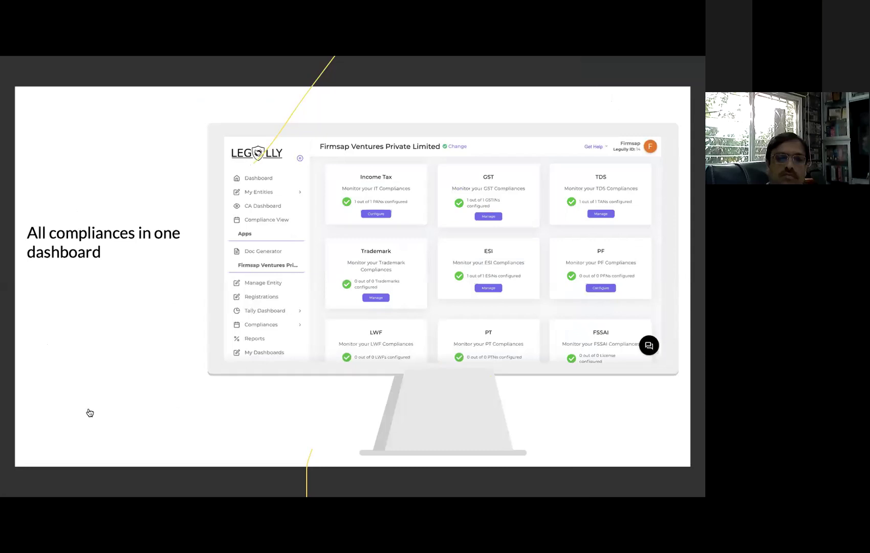
key(alt+Tab)
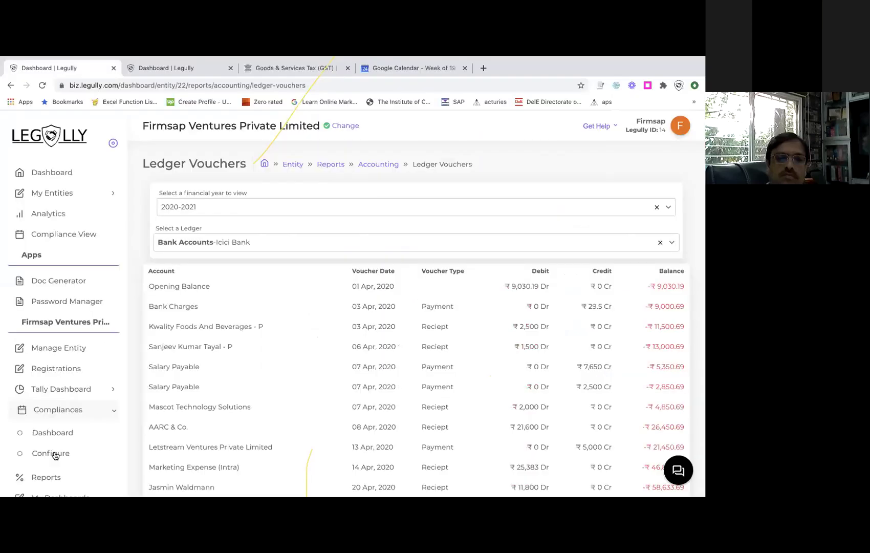
Open the Configure Compliances page and manage Firmsap Ventures' GST compliances.
click(63, 450)
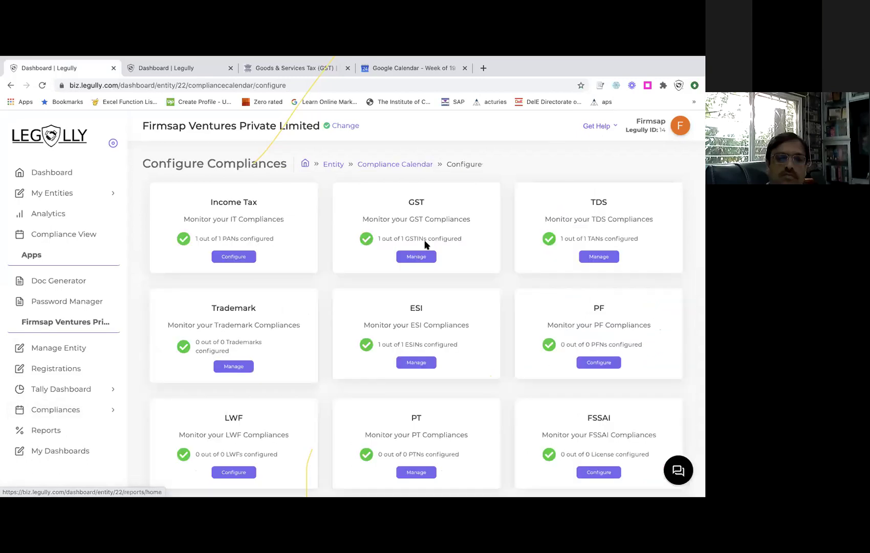
scroll(420, 246, down, 1)
scroll(425, 245, up, 1)
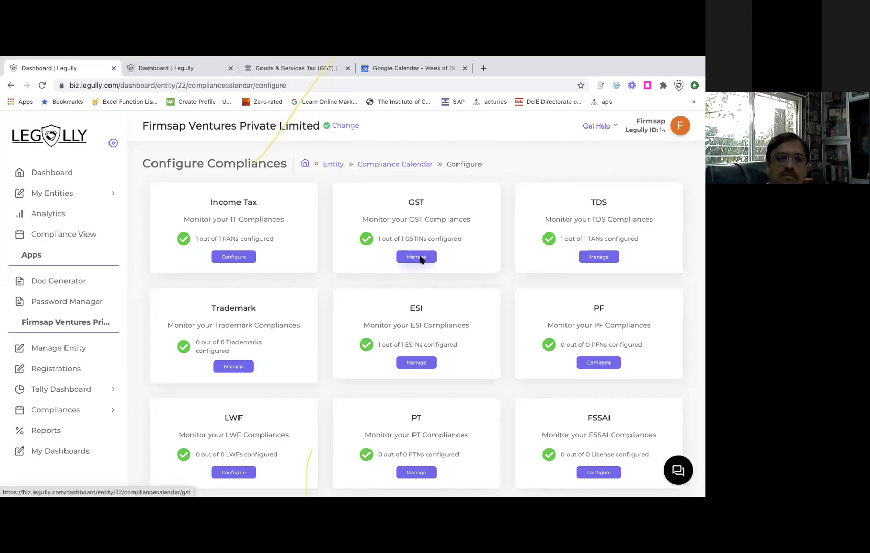
click(417, 257)
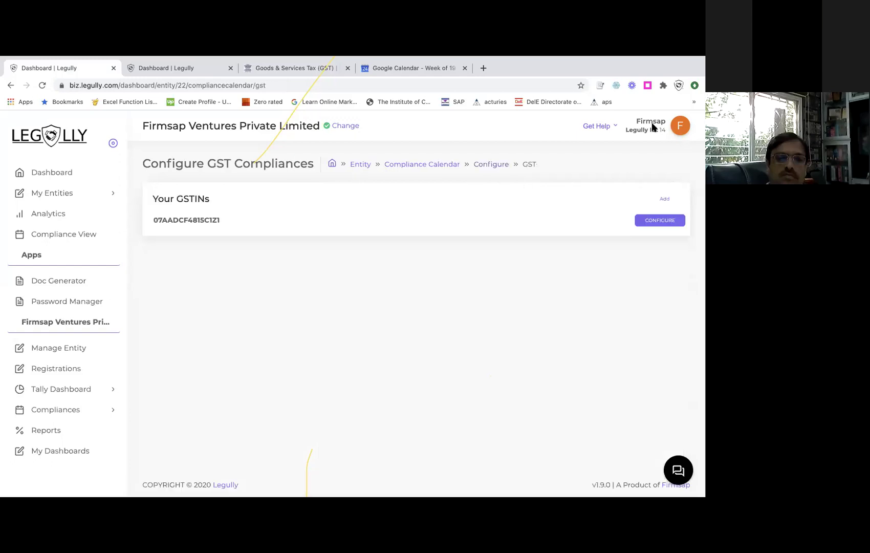
Configure the GSTIN's compliances, opening and closing the GSTR-9 End Date picker without choosing a date.
click(655, 221)
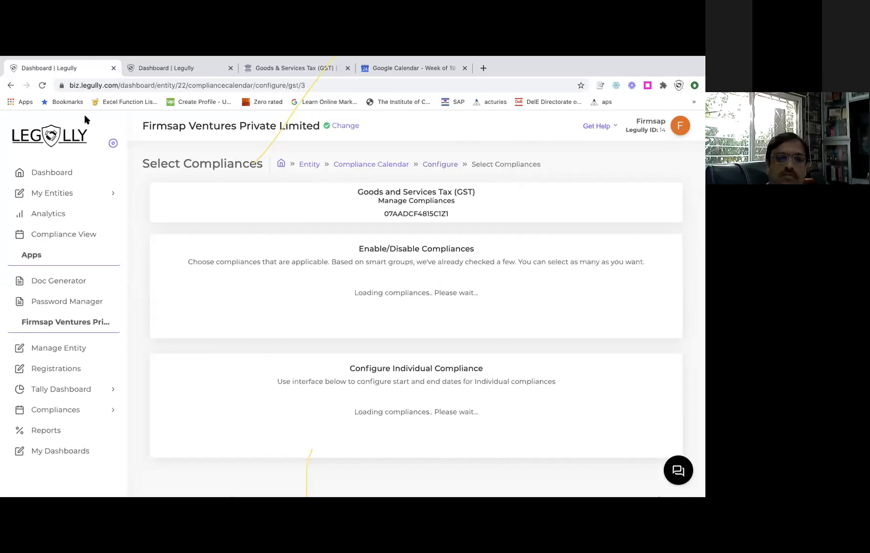
scroll(413, 280, down, 1)
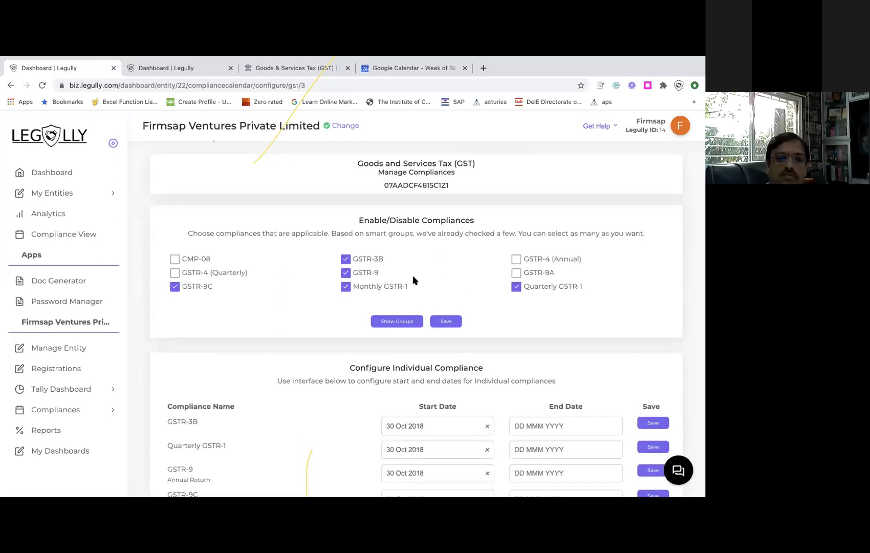
scroll(447, 291, down, 1)
scroll(490, 306, down, 1)
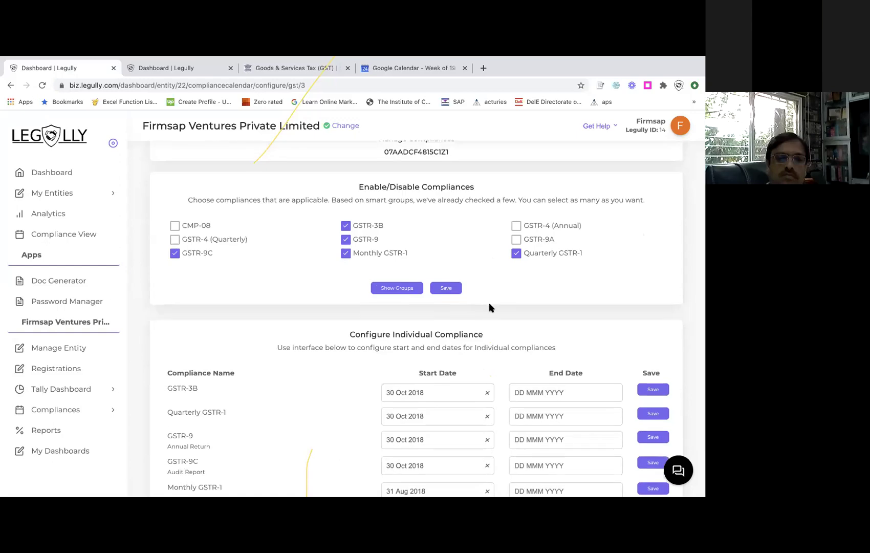
scroll(489, 307, down, 2)
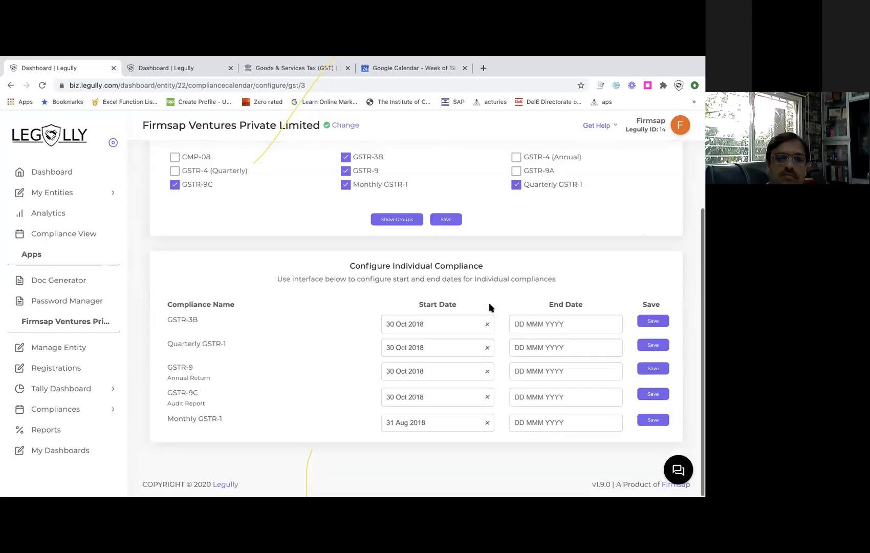
scroll(488, 303, up, 1)
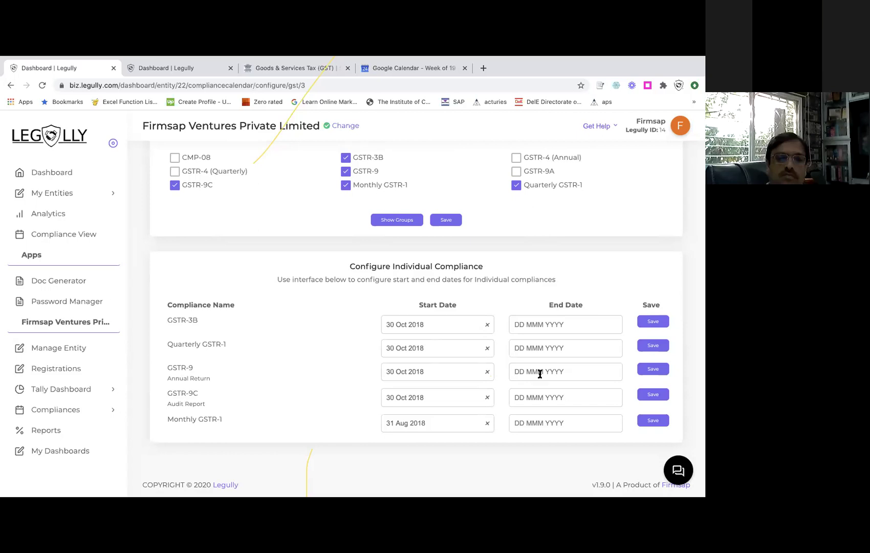
click(532, 370)
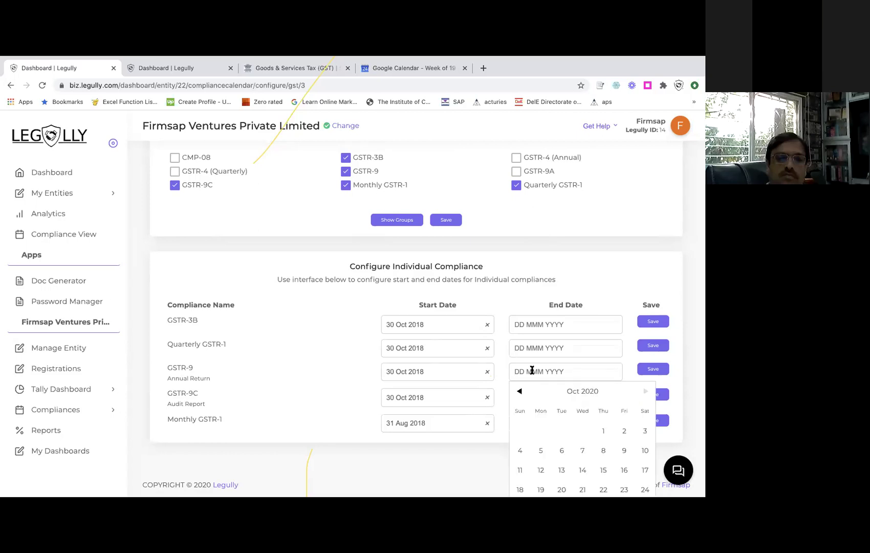
click(533, 370)
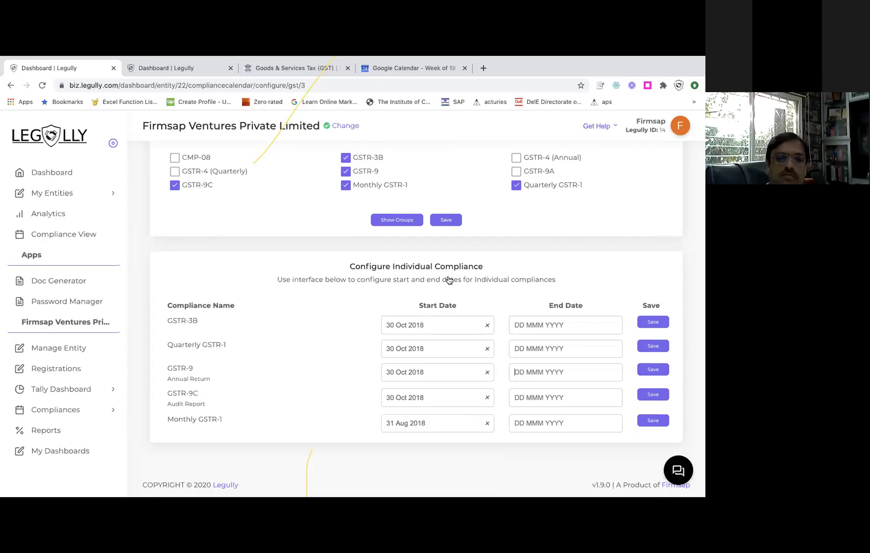
scroll(443, 378, up, 1)
scroll(439, 460, down, 1)
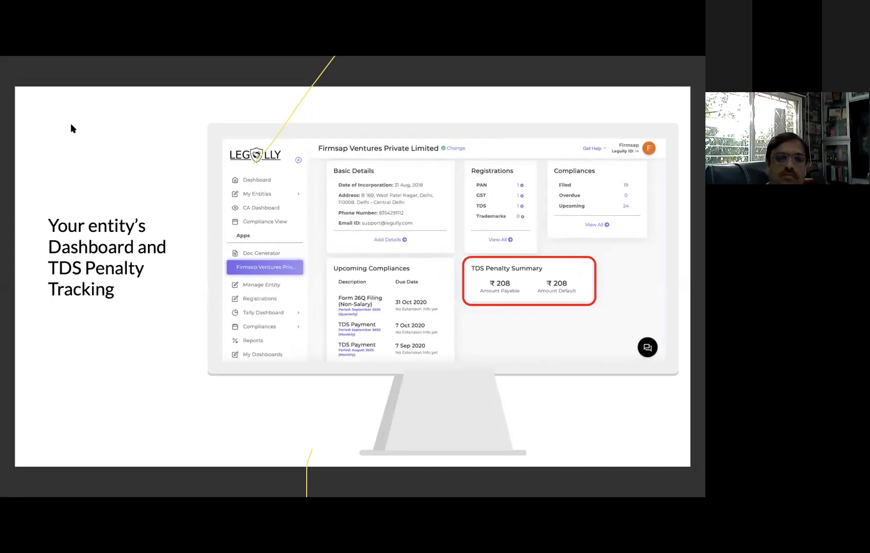
Advance to the 'Problem 4 Penalty Tracking and Challan History' slide, then return to Legully's Reports.
key(Right)
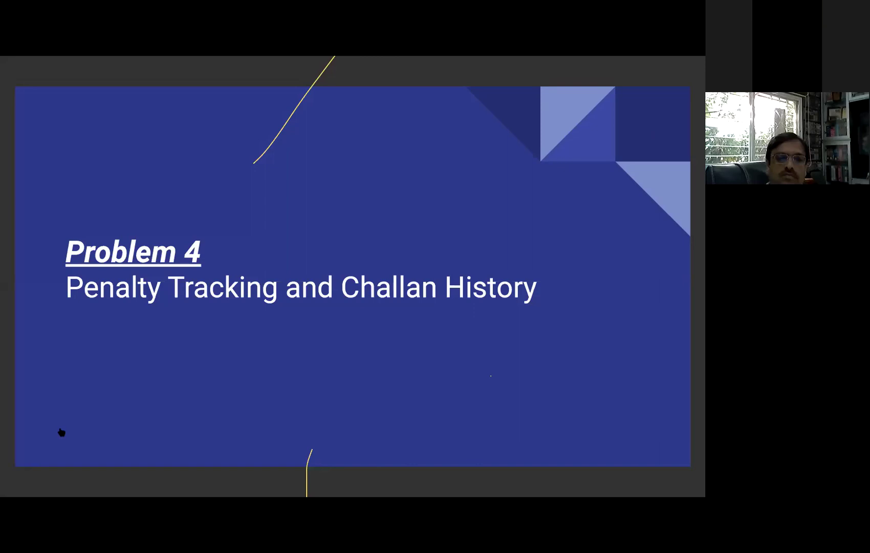
key(alt+Tab)
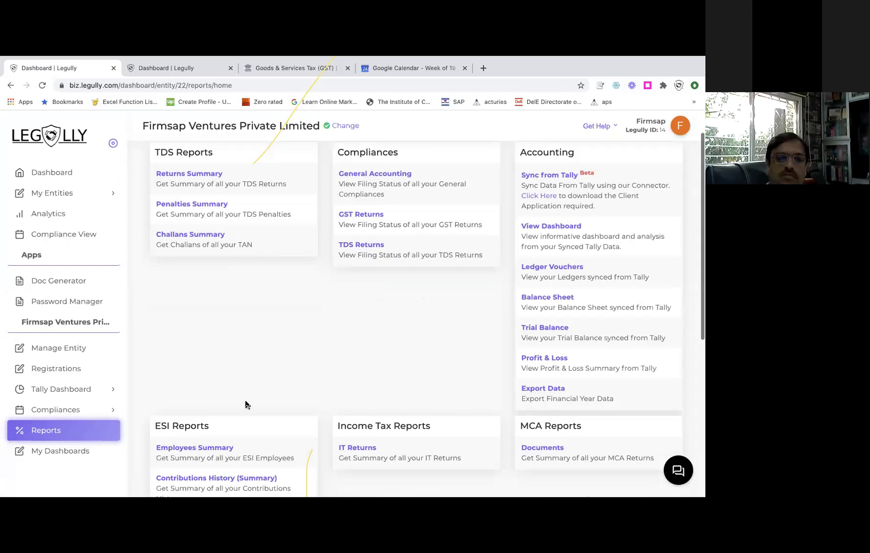
Open Firmsap Ventures' TDS Challans Summary, inspect the 1400 amount unchanged, then switch to the analytics tab.
scroll(245, 404, down, 1)
scroll(326, 420, down, 2)
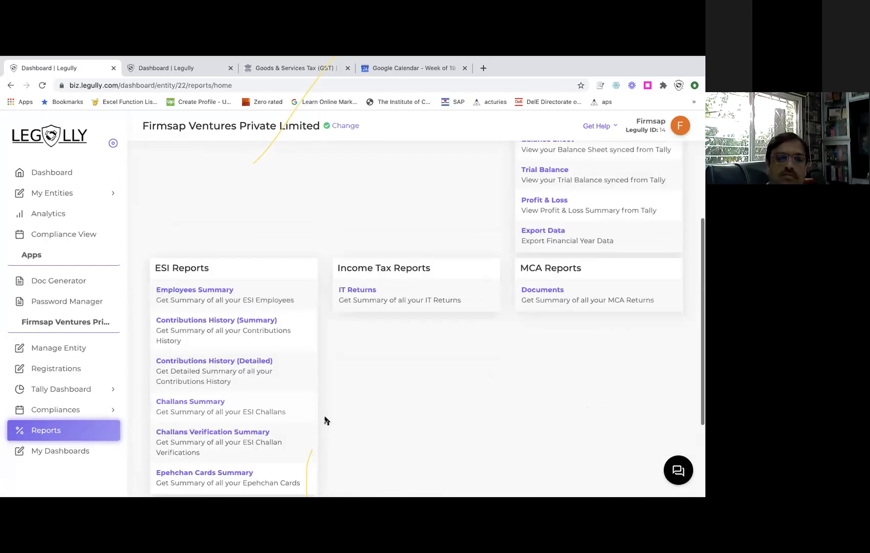
scroll(245, 316, down, 2)
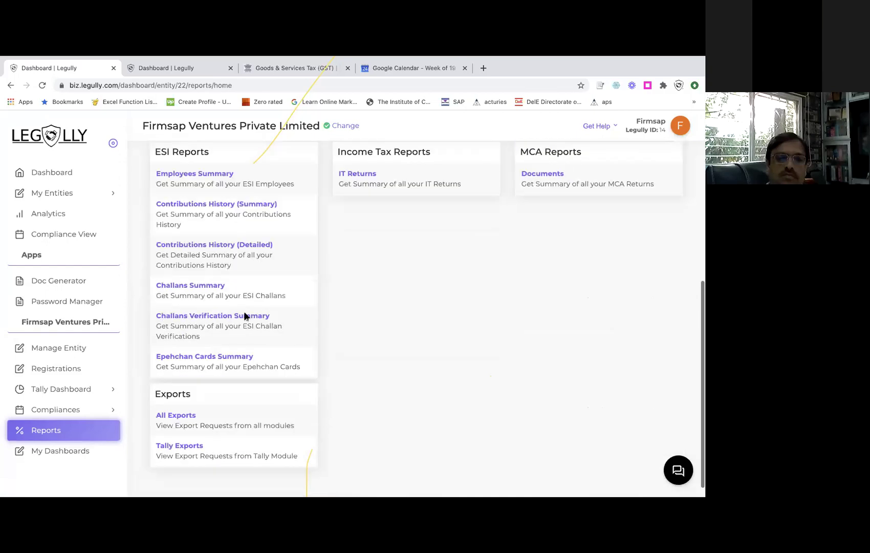
scroll(204, 279, up, 6)
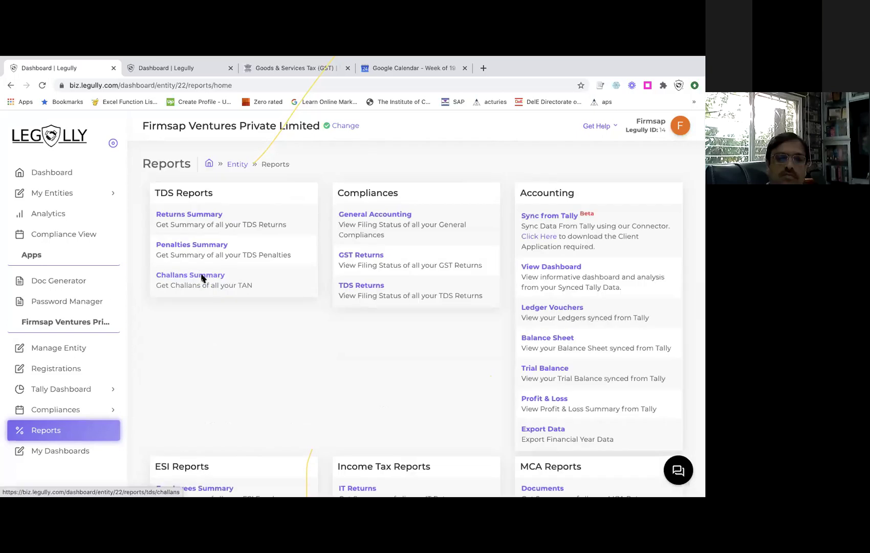
click(202, 277)
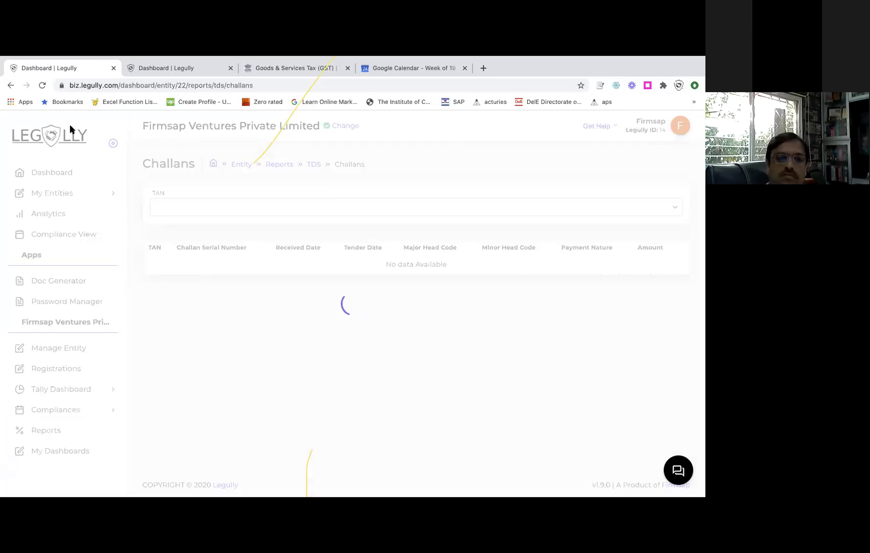
scroll(600, 247, down, 1)
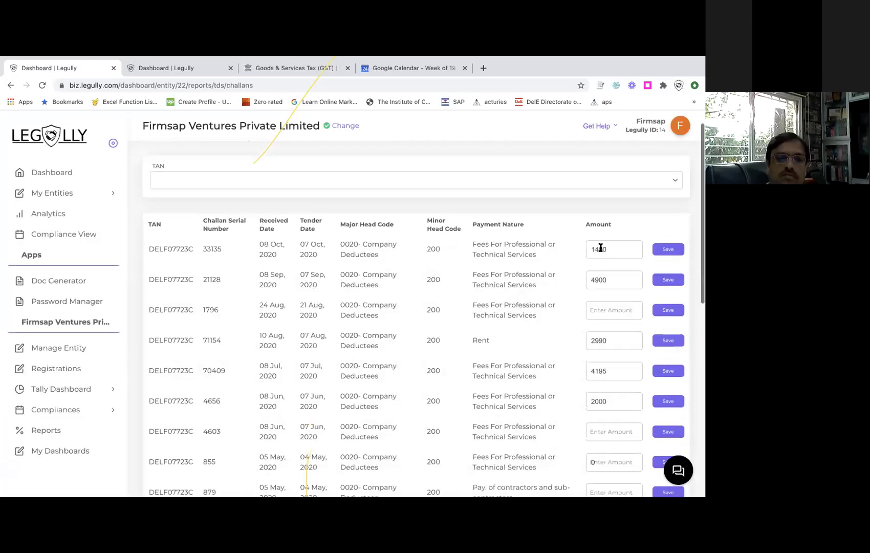
click(601, 248)
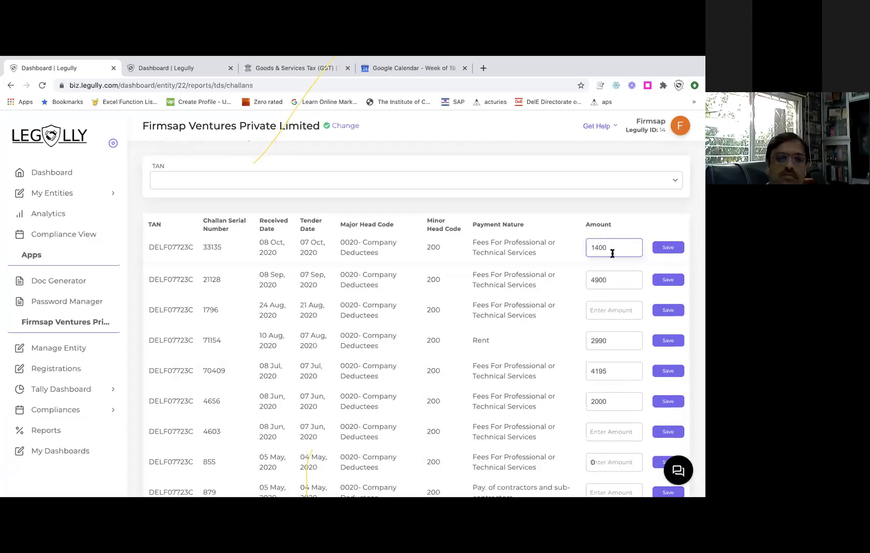
click(571, 249)
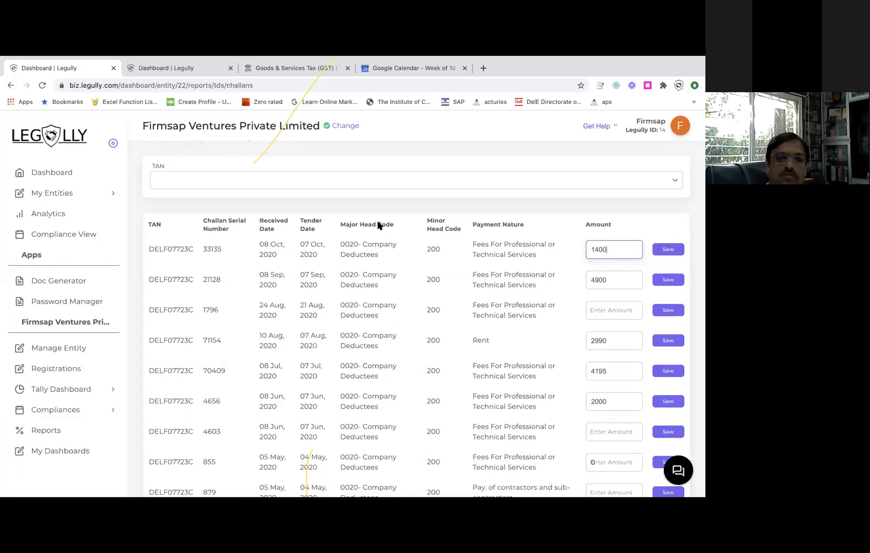
click(187, 72)
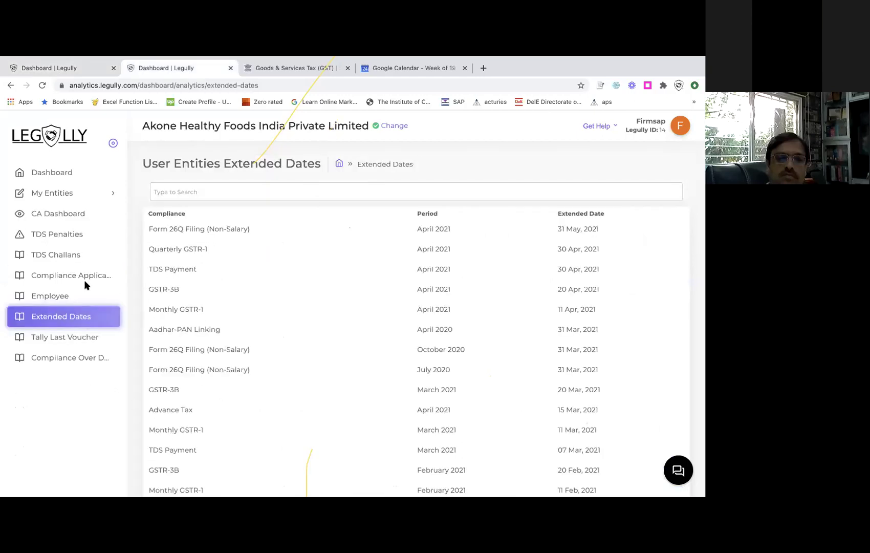
Open the all-entity TDS Challans Summary and highlight Canliv's 24 total, 18 unfilled and 25 % figures.
click(47, 255)
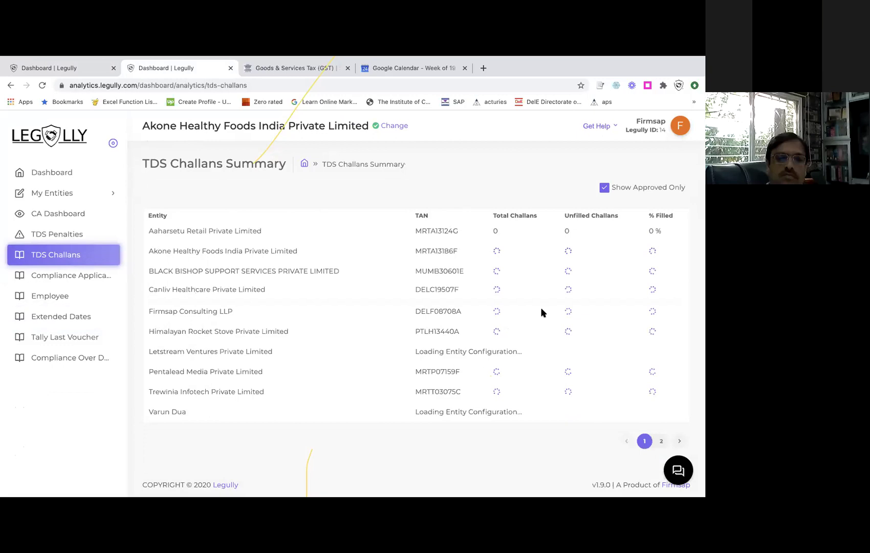
drag(495, 291, 578, 292)
double_click(611, 287)
triple_click(635, 287)
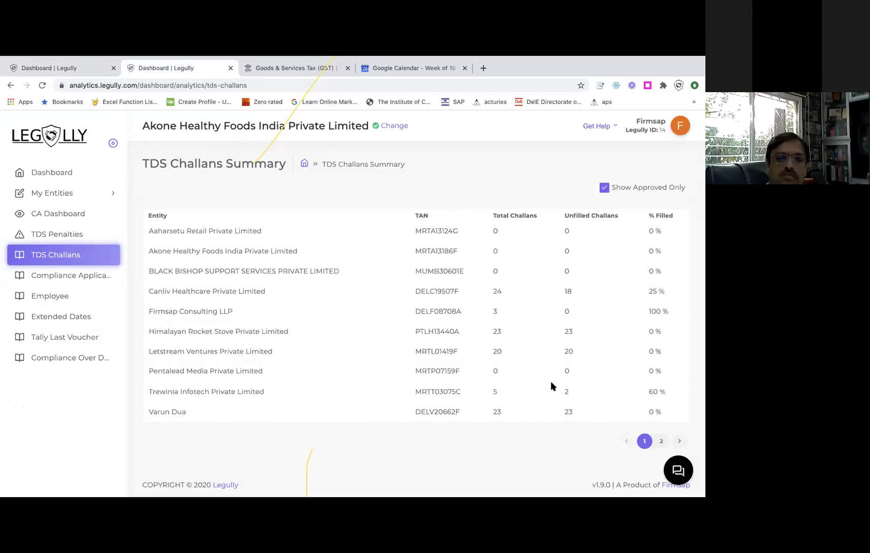
Show the second page of entities, briefly glancing at the Problem 4 slide.
click(661, 441)
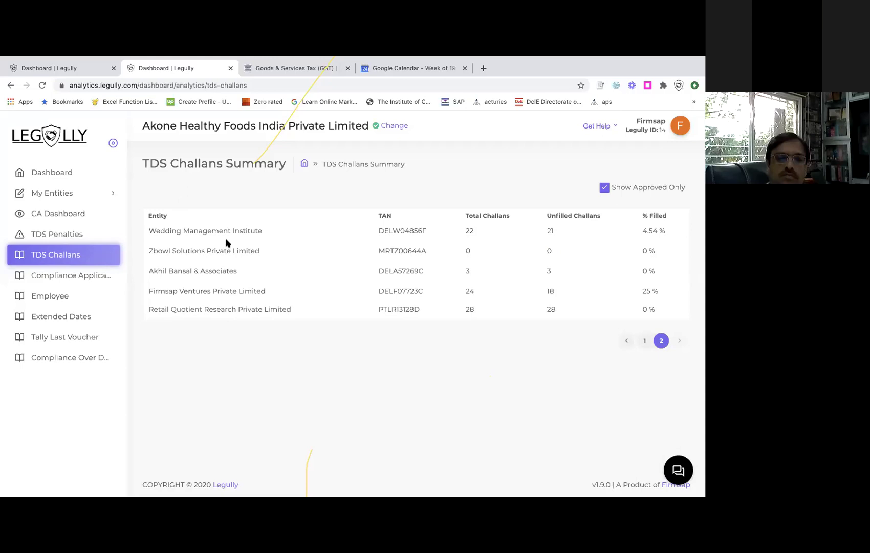
key(alt+Tab)
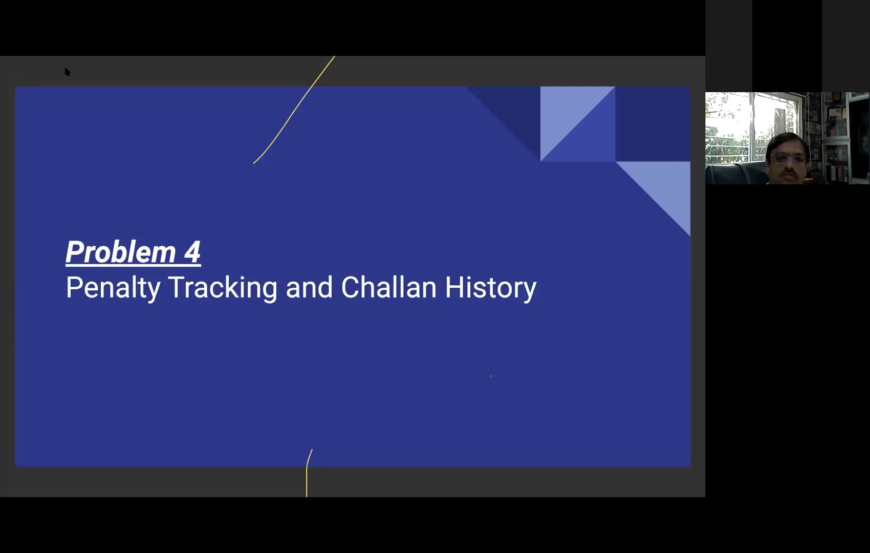
key(ctrl+Left)
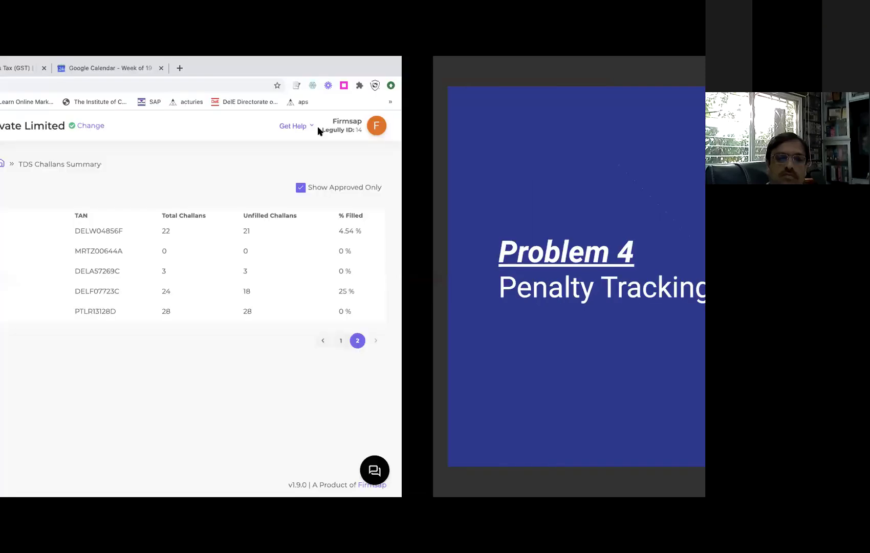
On Firmsap's tab, open Reports > Penalties Summary, scroll through the penalties table, then return to Reports.
key(ctrl+shift+Tab)
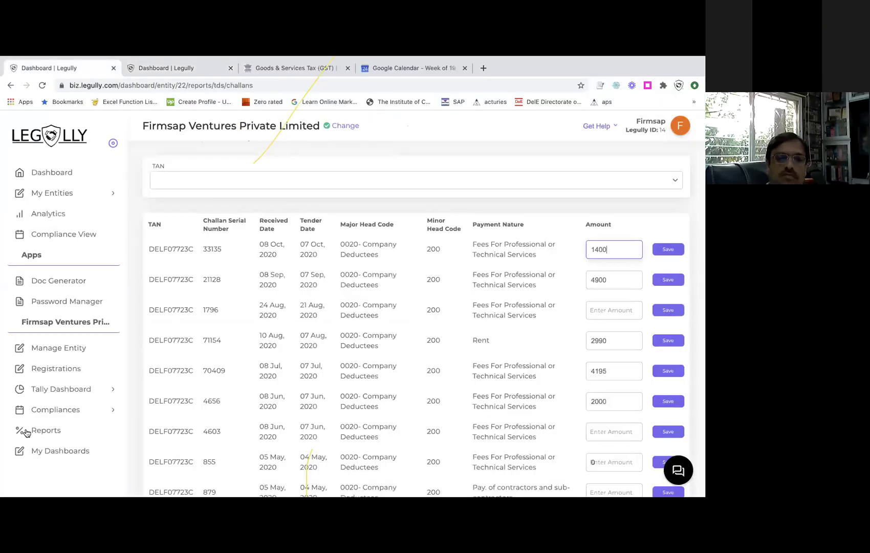
click(26, 432)
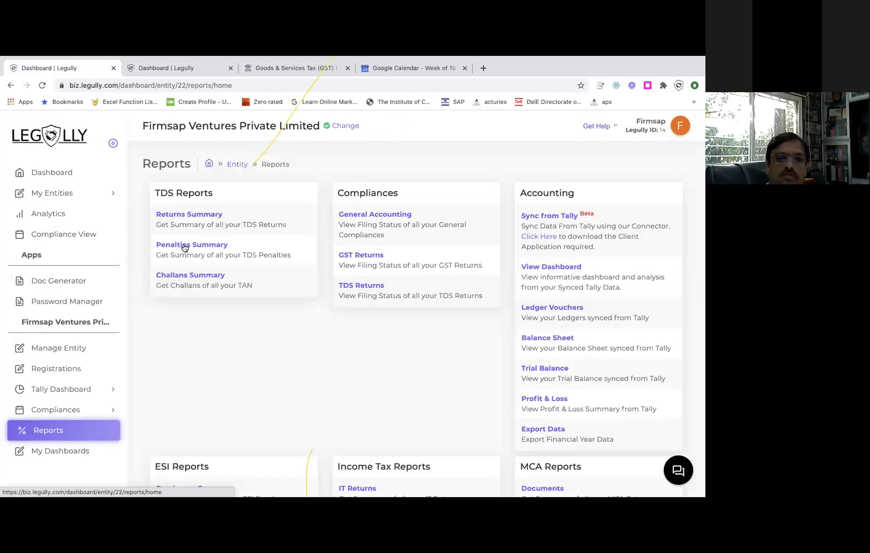
click(185, 246)
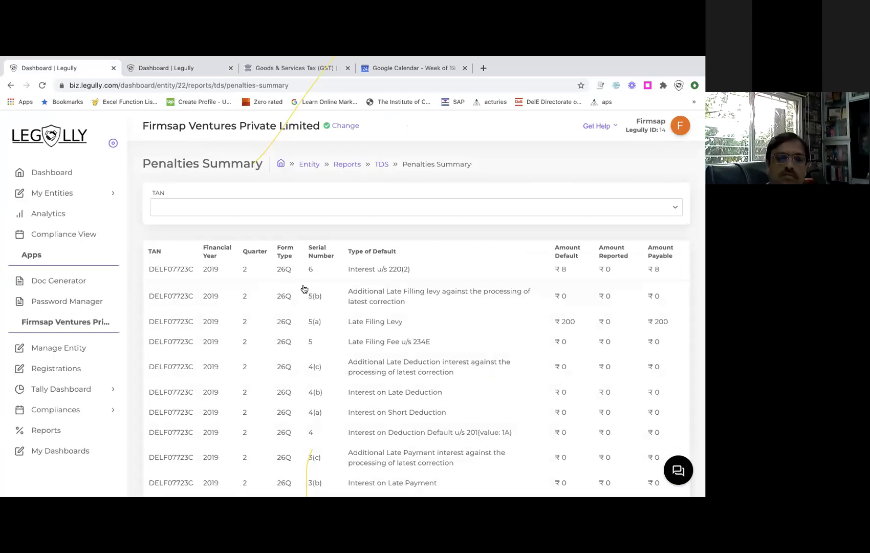
scroll(310, 319, down, 2)
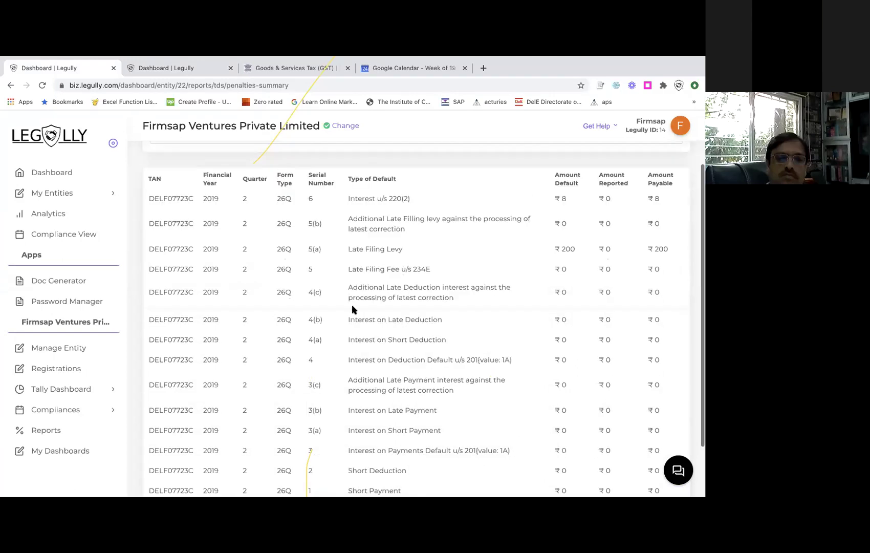
scroll(358, 309, down, 1)
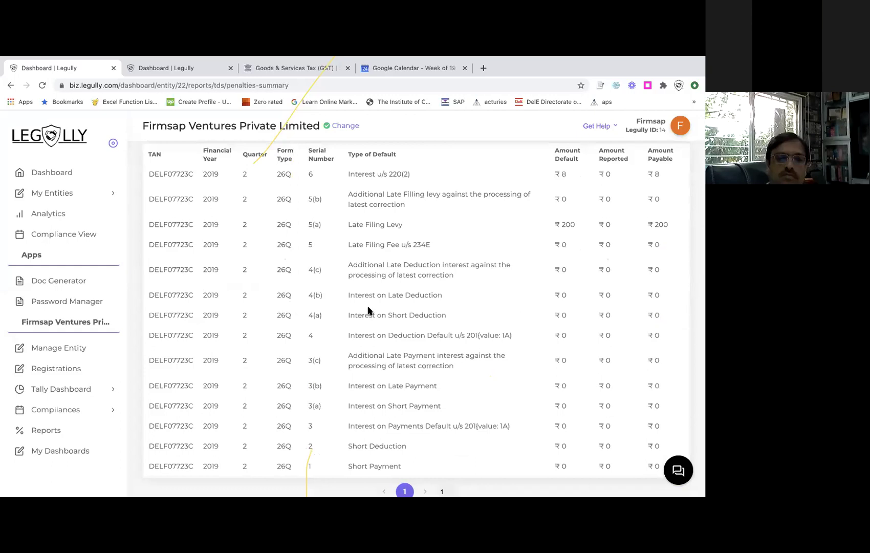
scroll(381, 316, down, 2)
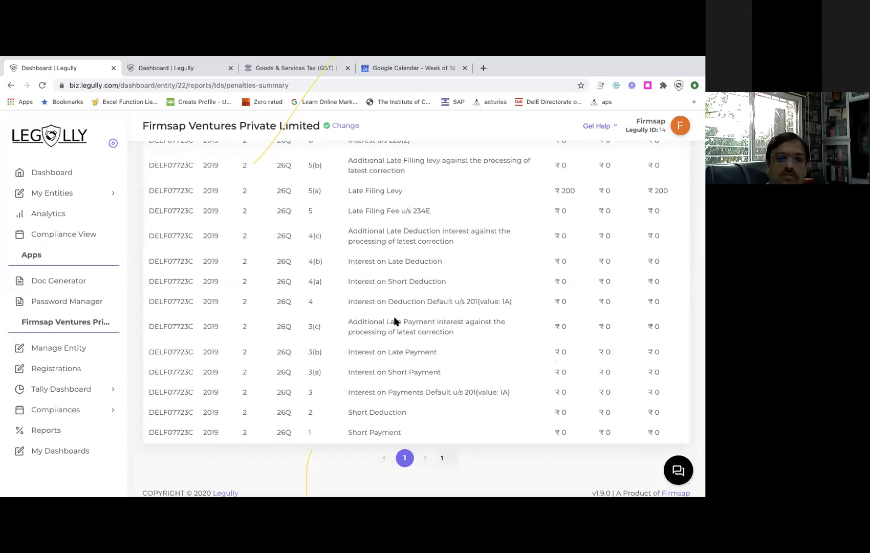
scroll(74, 462, down, 1)
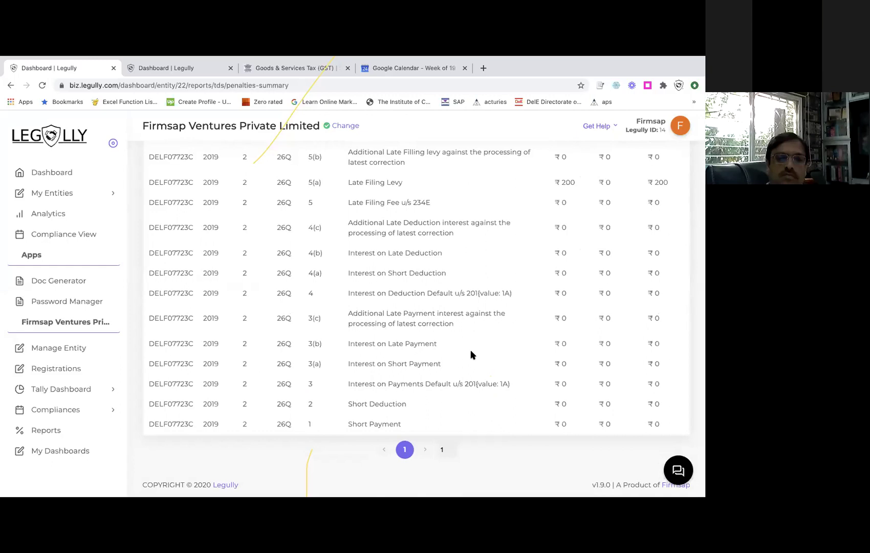
scroll(271, 168, up, 4)
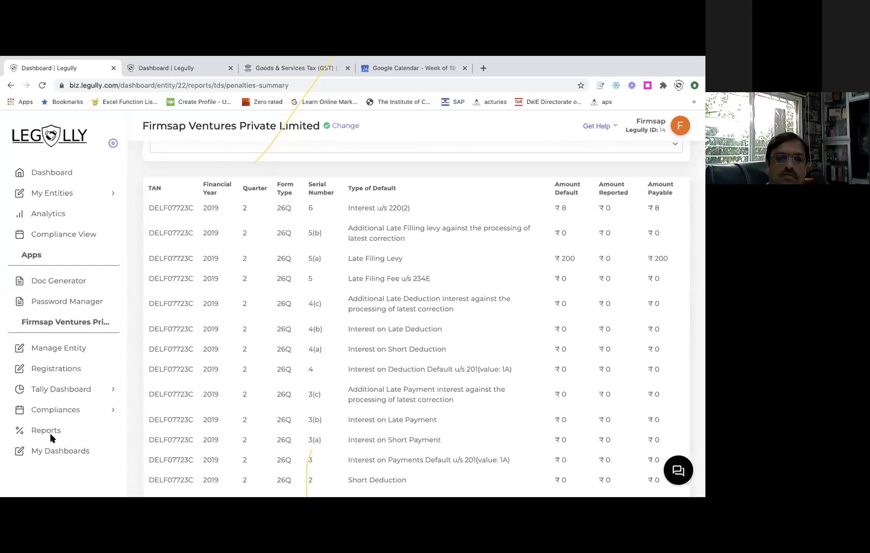
scroll(50, 434, down, 2)
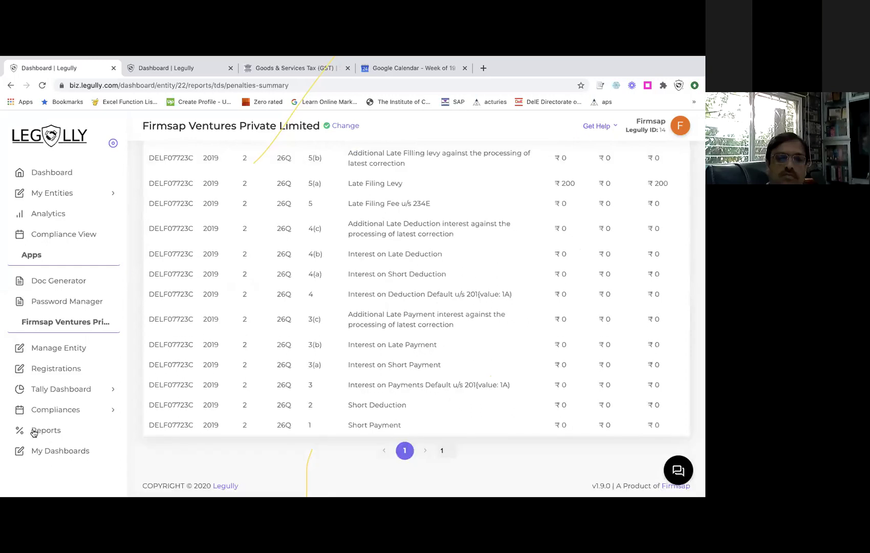
click(33, 433)
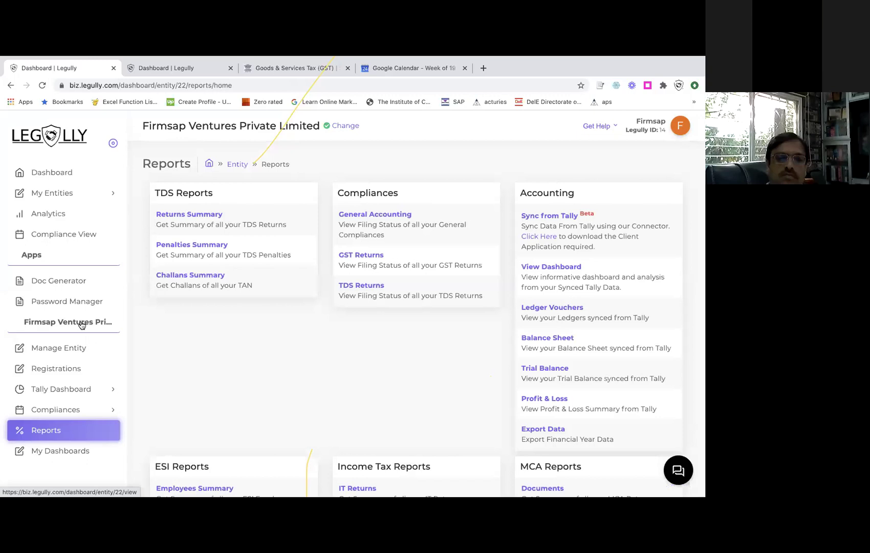
Expand Compliances and open Configure to scroll through the compliance category cards.
click(66, 411)
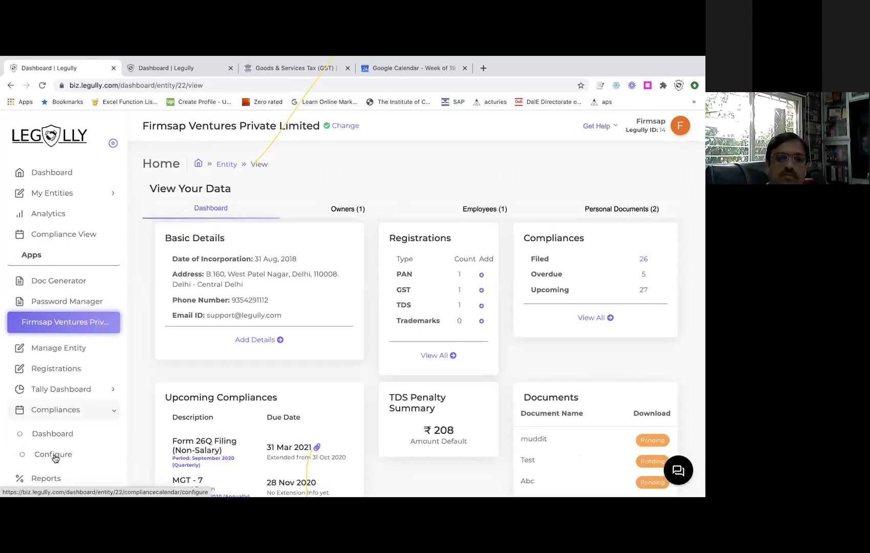
click(55, 455)
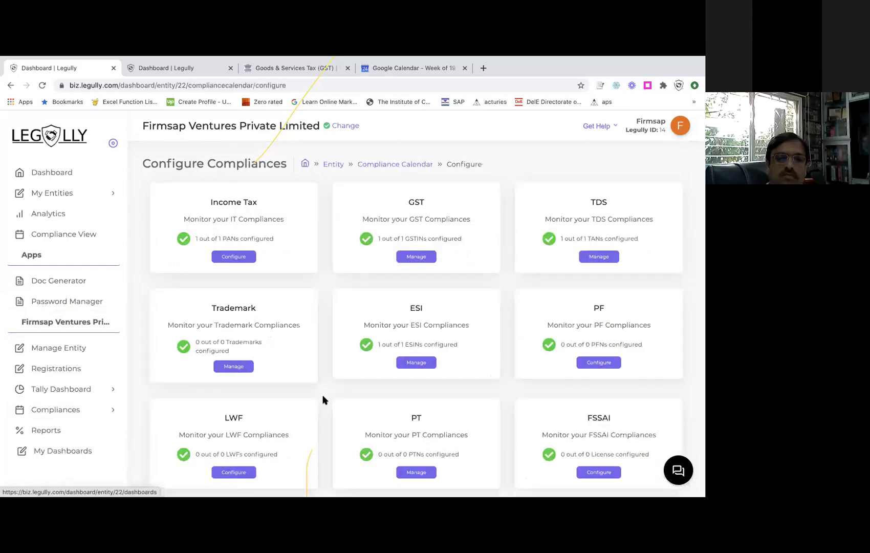
scroll(662, 124, down, 3)
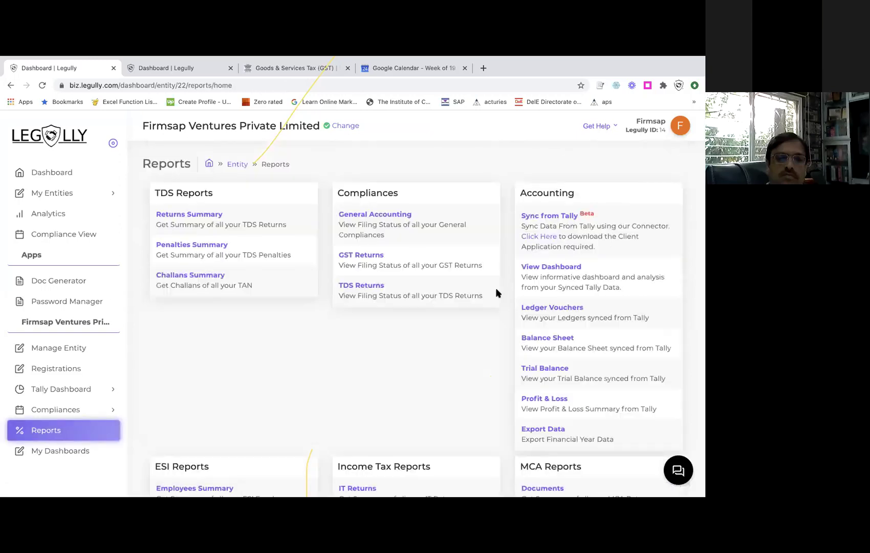
Open Firmsap Ventures' MCA documents report and browse filings like MGT-7, AOC-4 and DIR-12.
scroll(525, 192, down, 6)
click(525, 190)
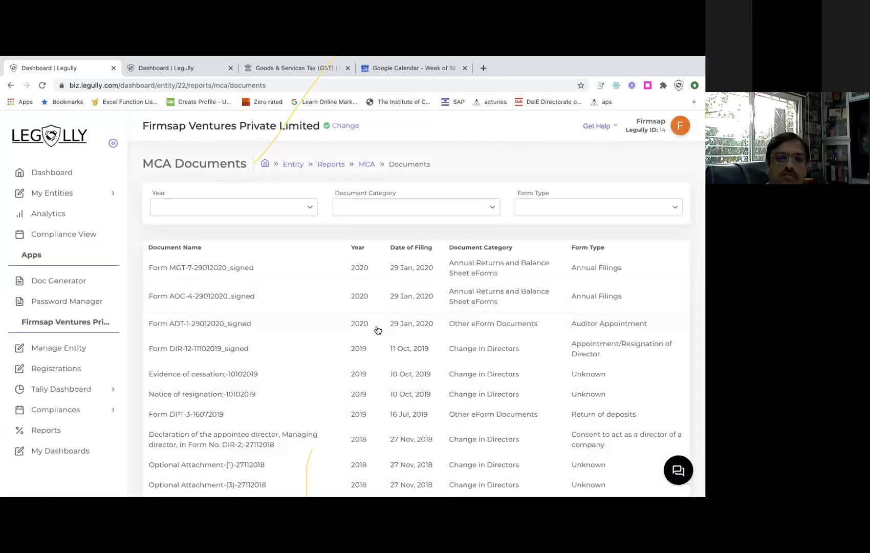
scroll(377, 330, down, 1)
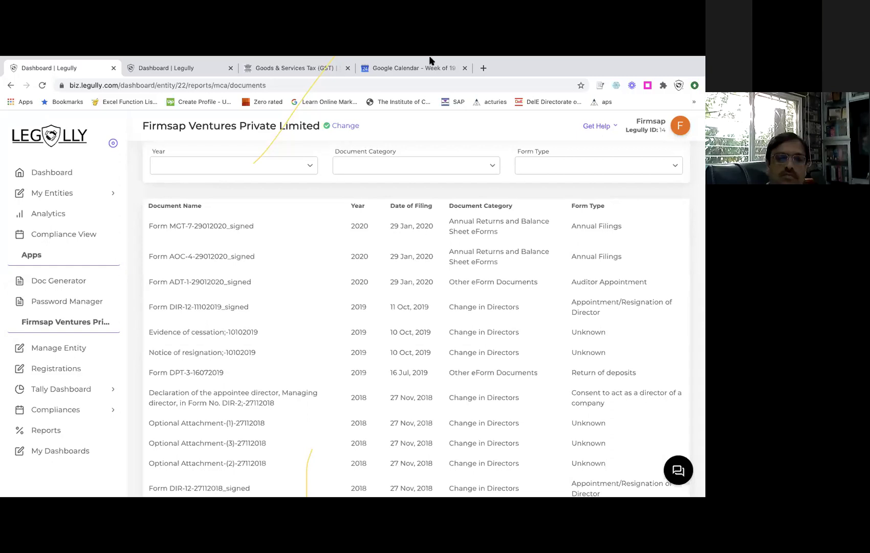
mouse_move(422, 61)
scroll(266, 262, down, 3)
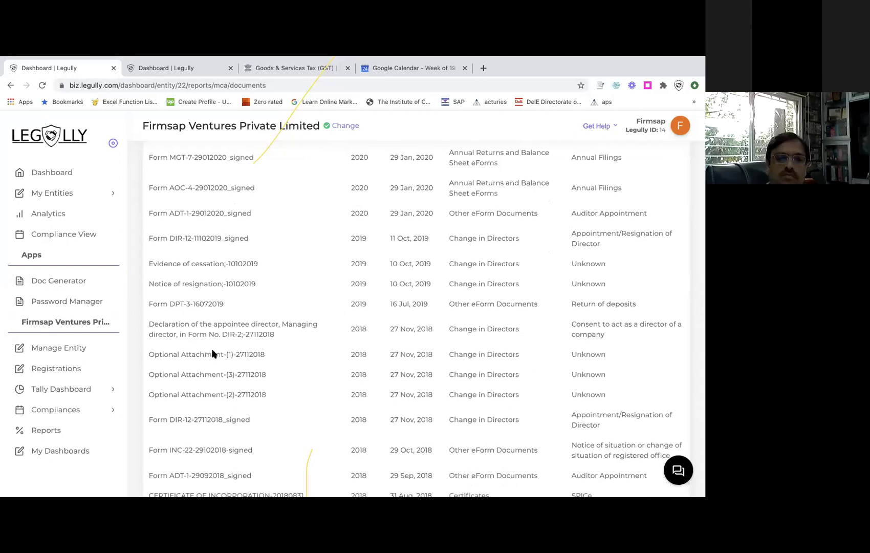
Review the MCA documents list down to ADT-1 and DPT-3, then switch to the Penalty Tracking slide.
scroll(217, 339, down, 3)
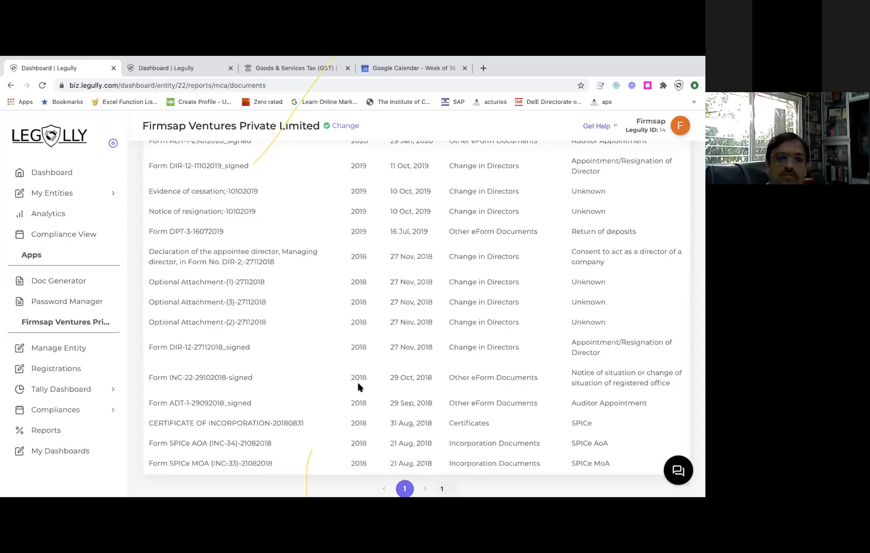
scroll(359, 387, up, 3)
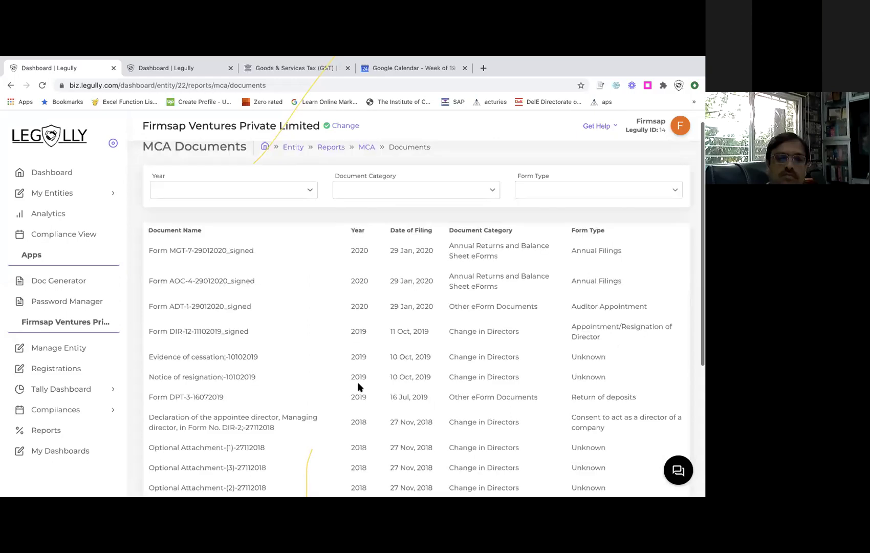
scroll(169, 455, up, 1)
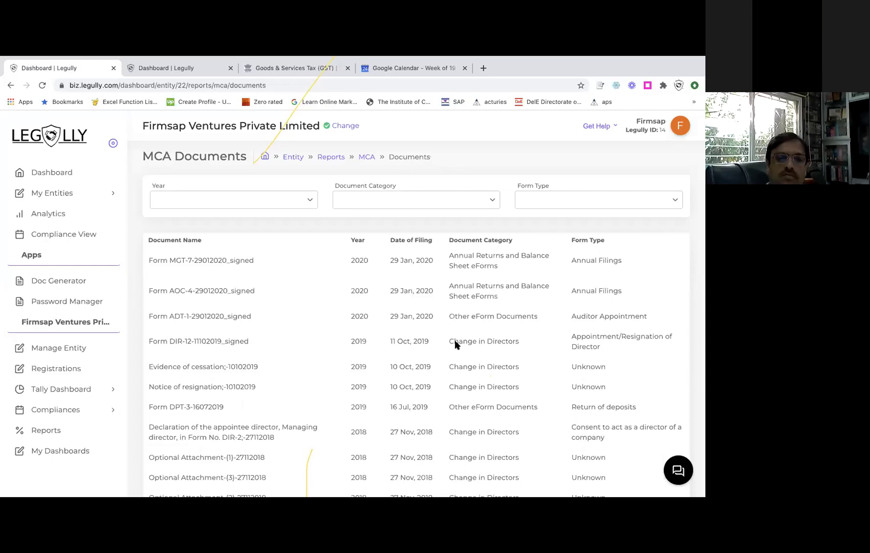
key(alt+Tab)
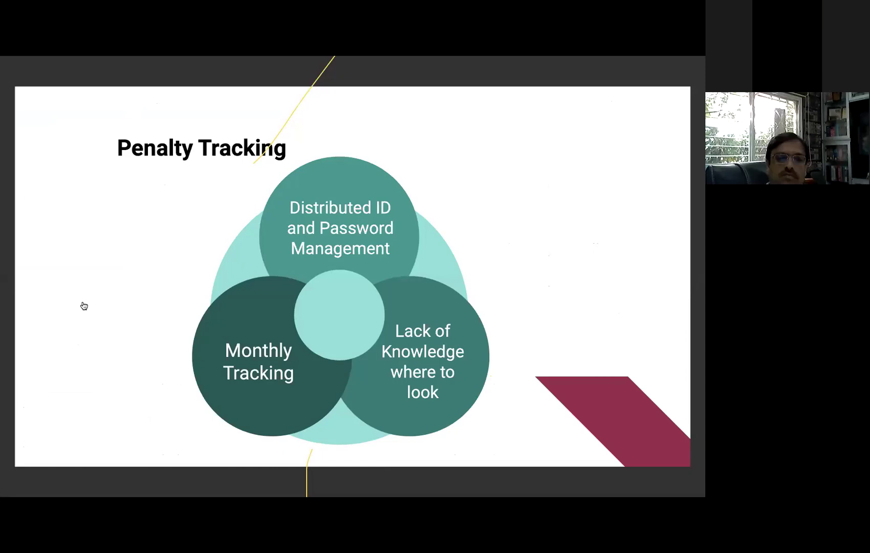
Switch from the Penalty Tracking slide back to the Legully page.
key(alt+Tab)
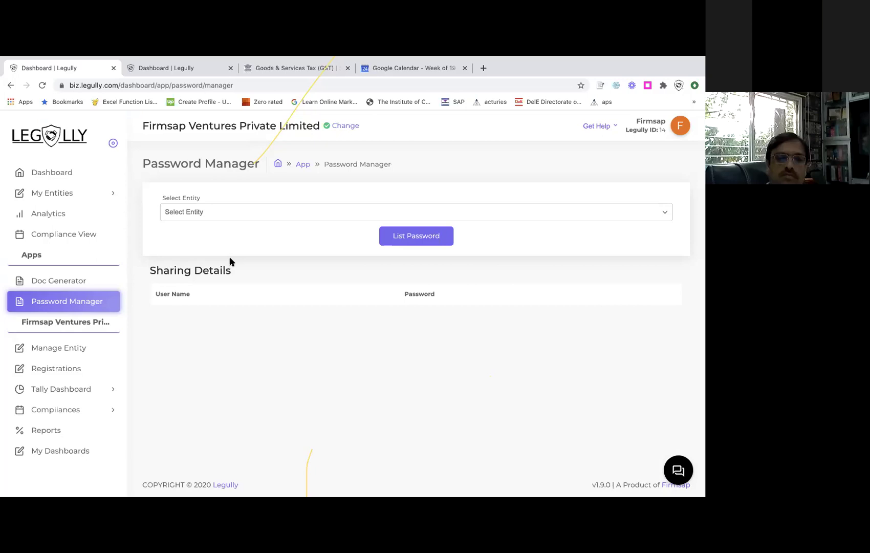
Select Letstream Ventures Private Limited as the entity and list its stored passwords.
click(244, 208)
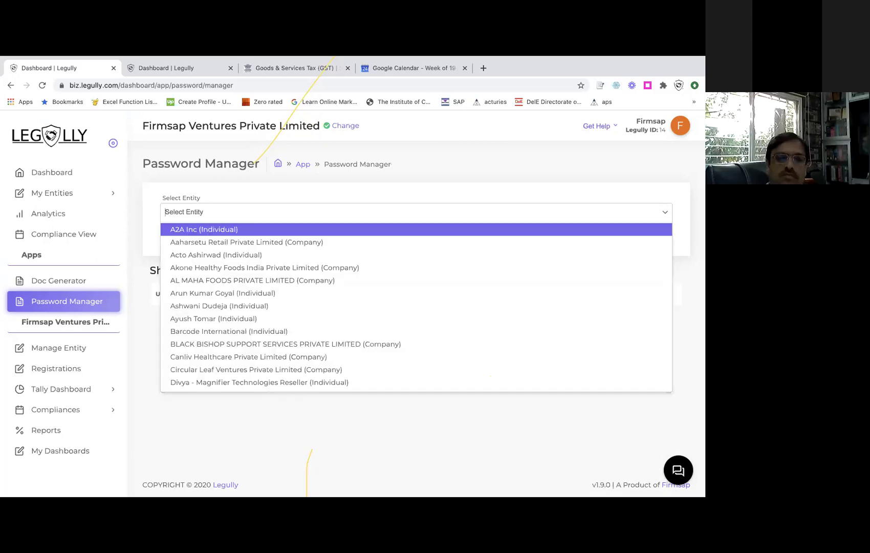
text(letstre)
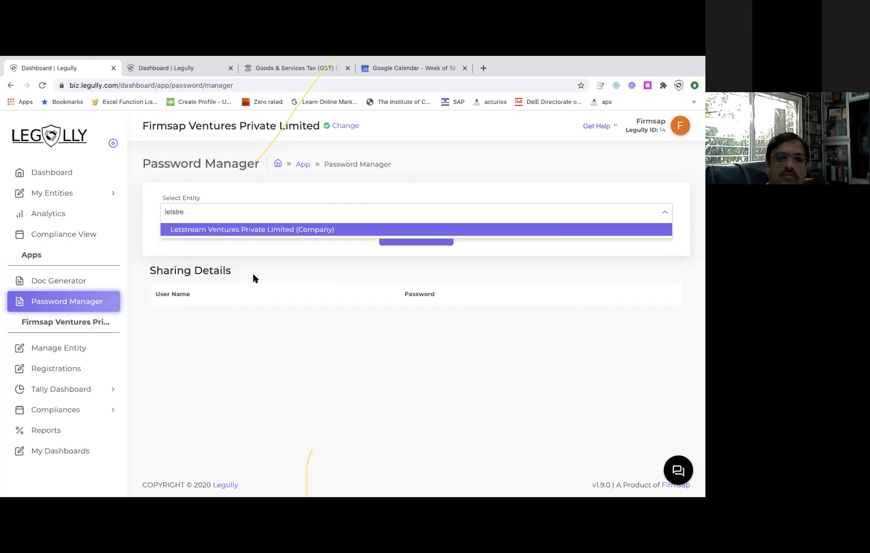
key(Return)
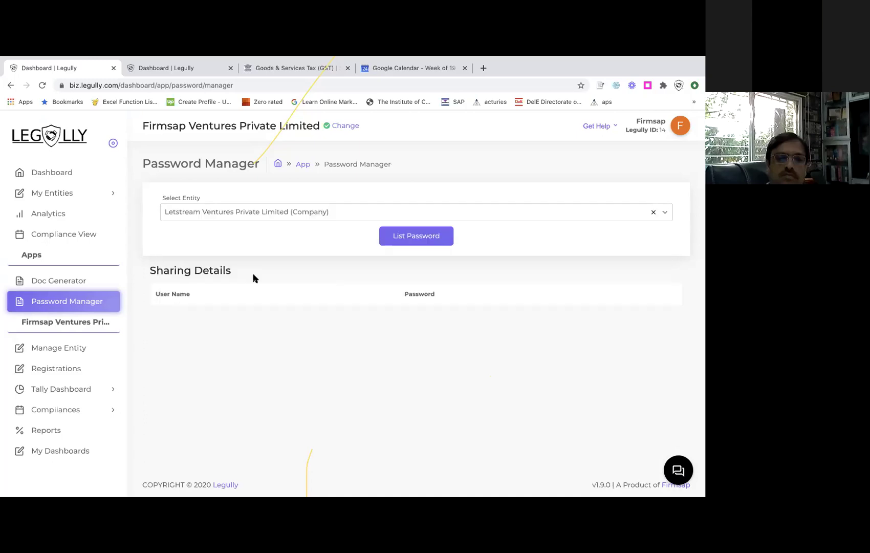
click(397, 236)
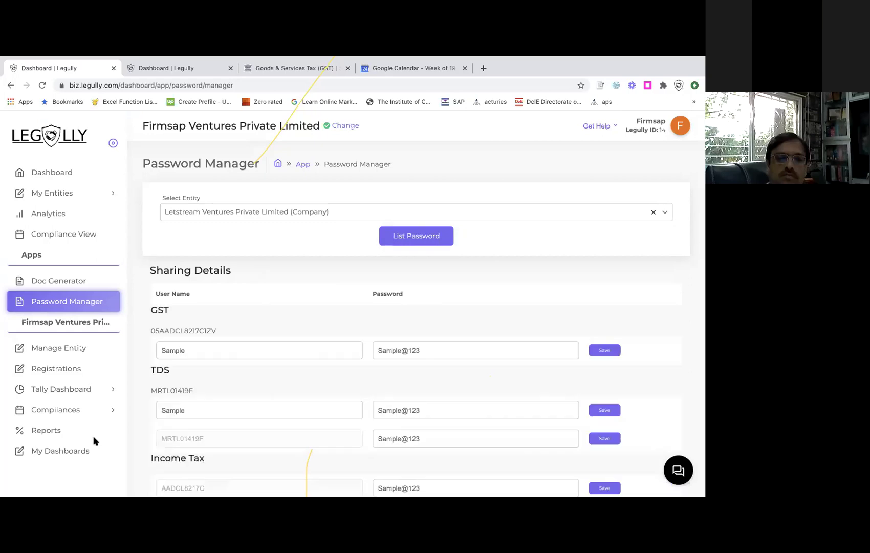
scroll(93, 442, down, 2)
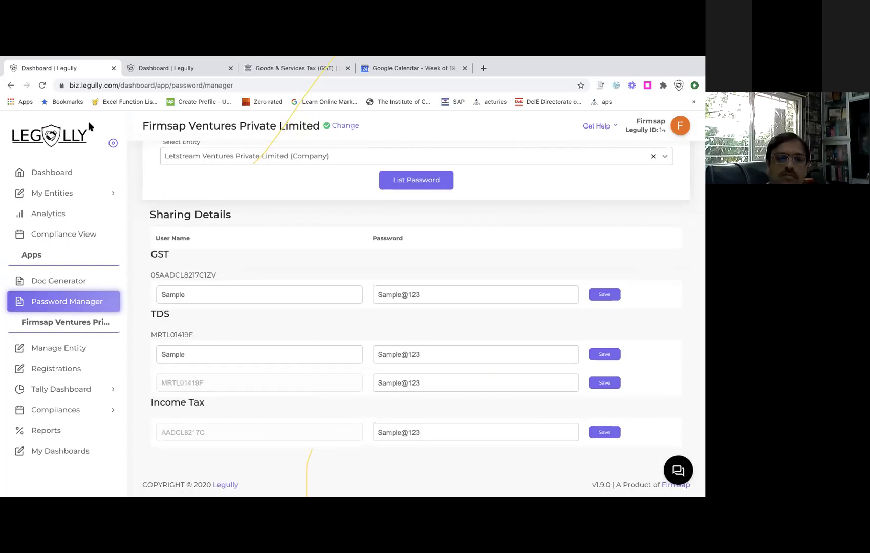
scroll(89, 121, up, 1)
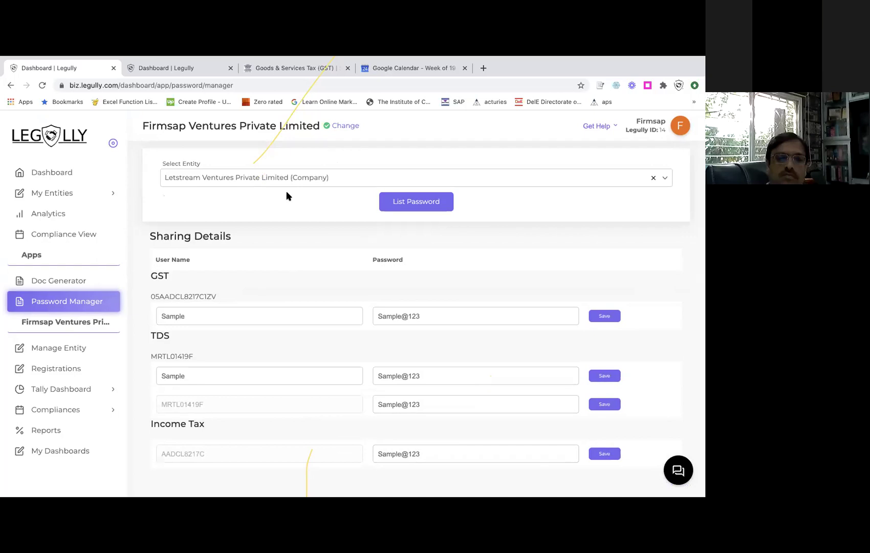
scroll(390, 240, up, 1)
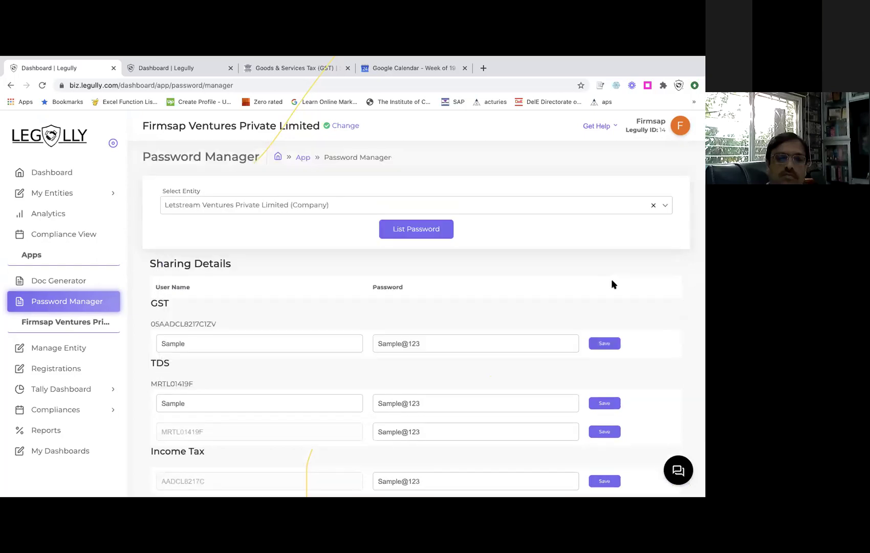
scroll(230, 285, down, 2)
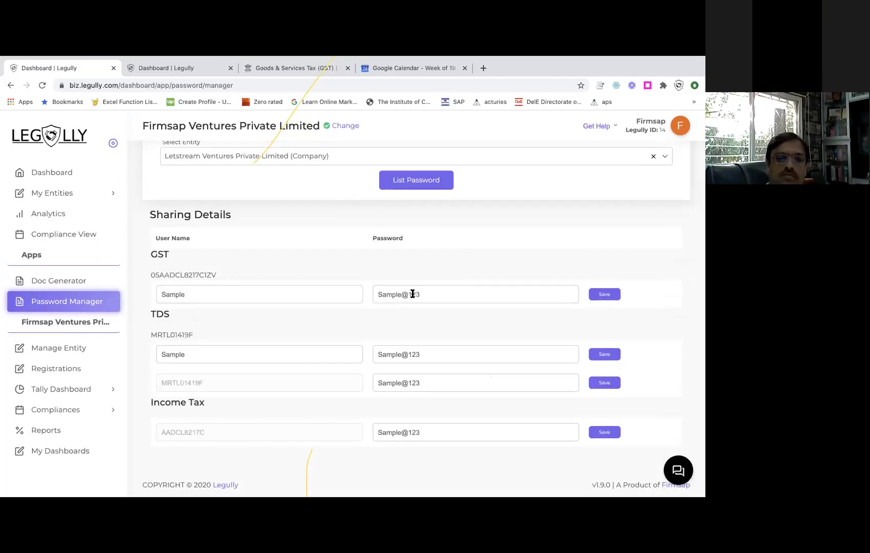
drag(412, 293, 608, 293)
text(22)
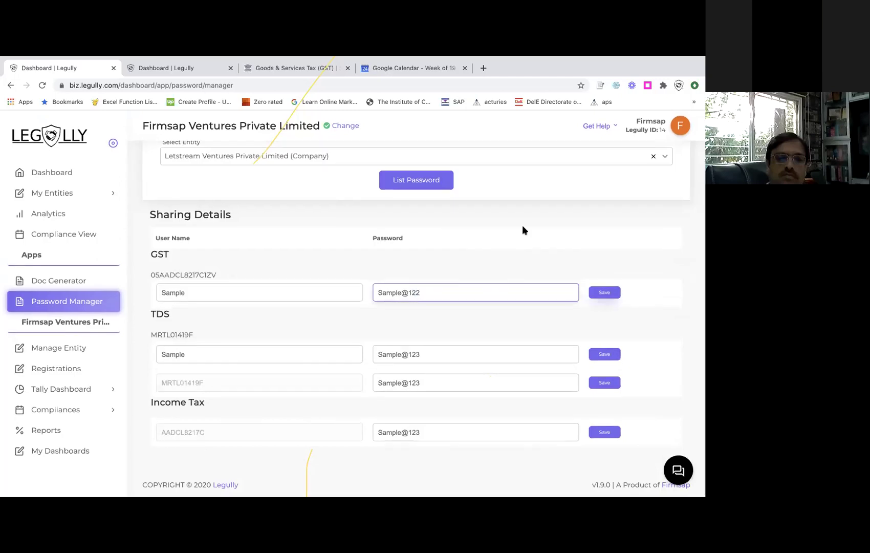
key(Return)
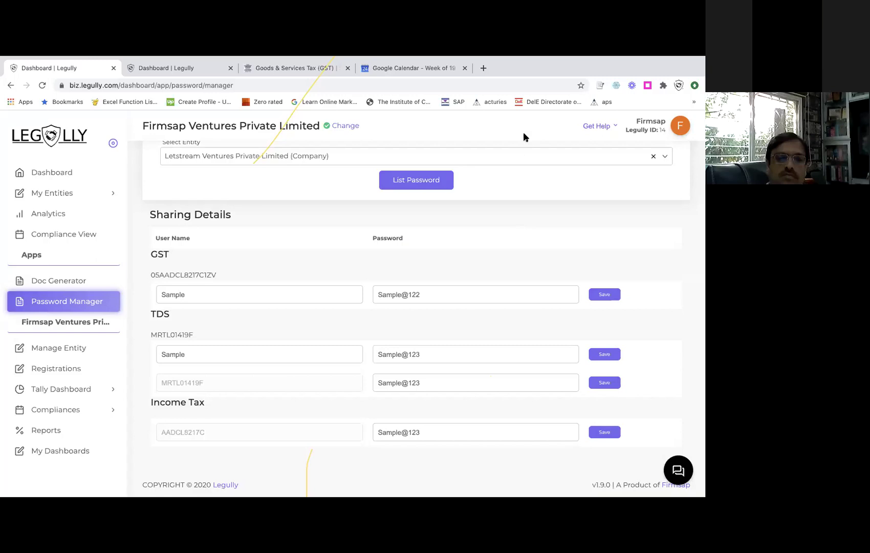
click(58, 195)
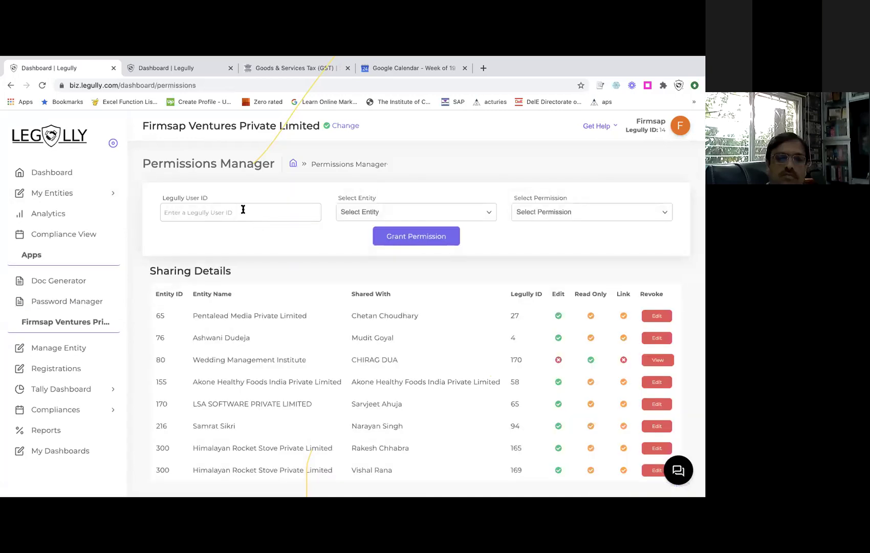
Choose Aaharsetu Retail, AL MAHA FOODS and an individual entity as the entities to share.
click(260, 218)
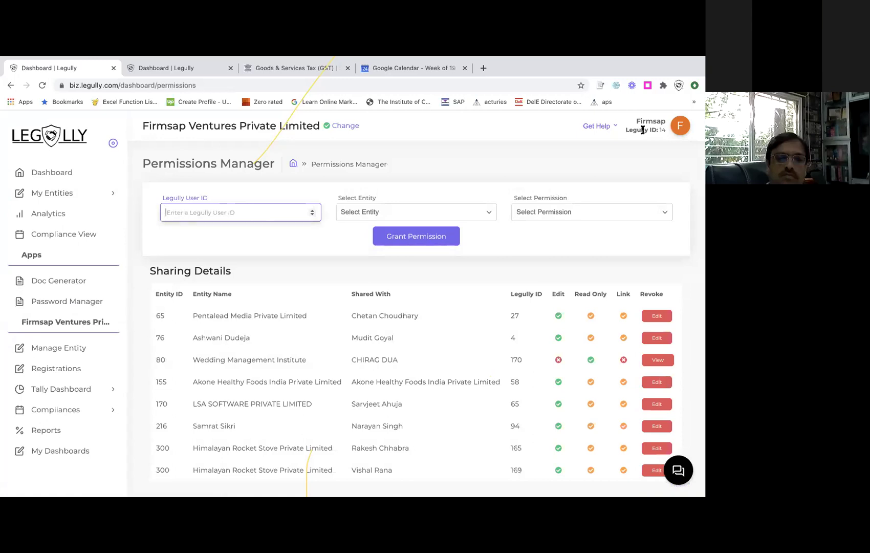
click(386, 205)
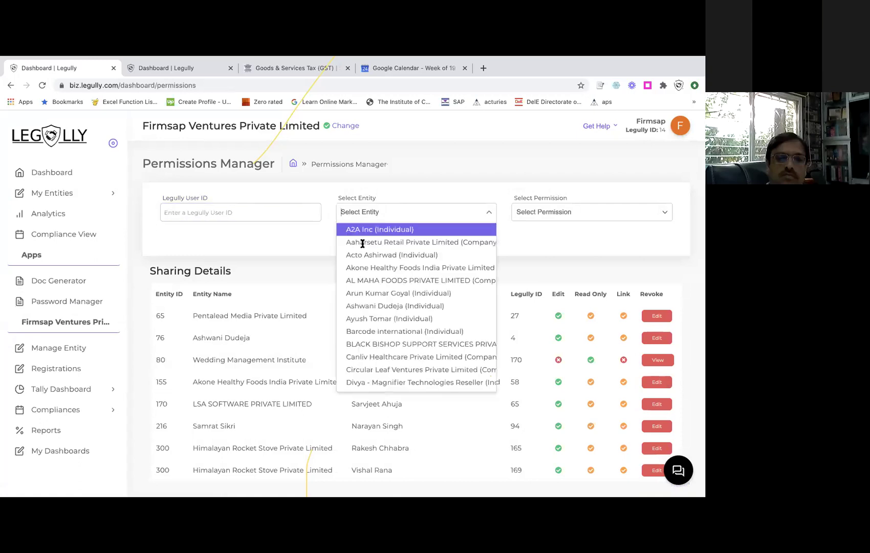
click(410, 244)
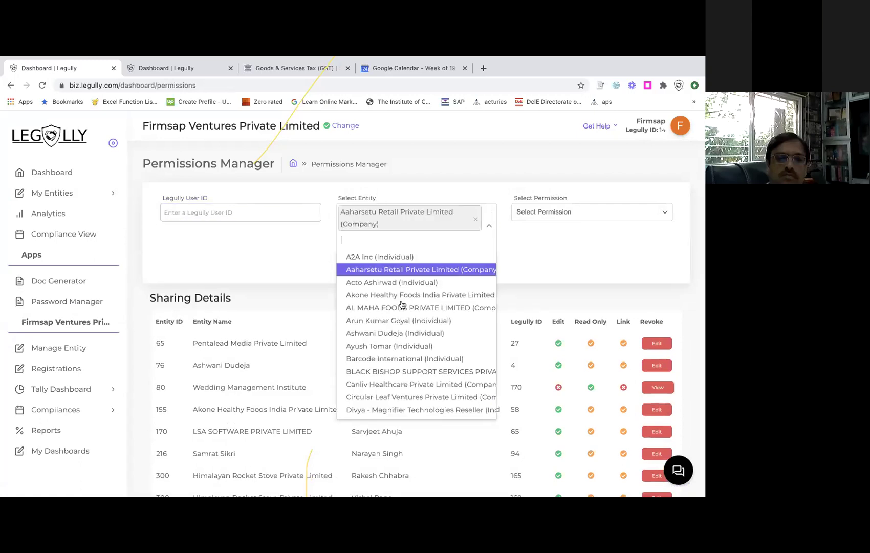
key(Down)
key(Return)
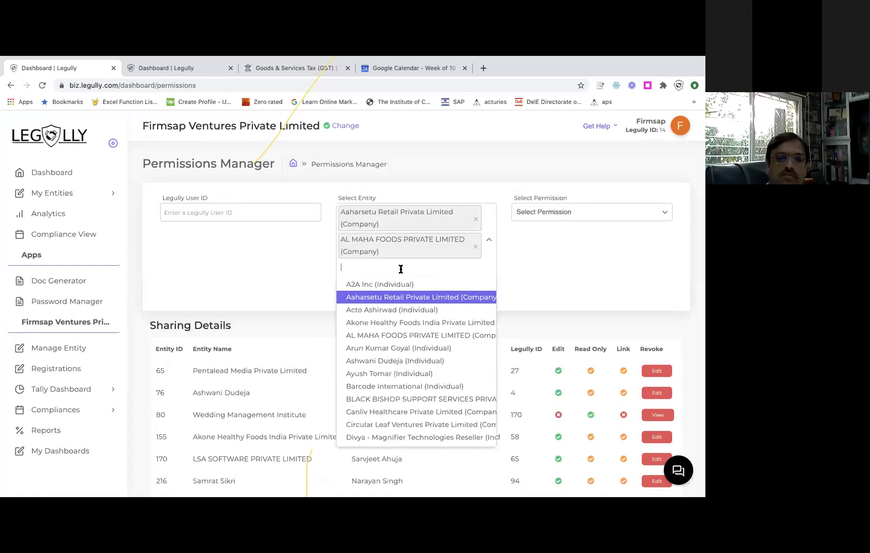
key(Down)
key(Down)
key(Down)
key(Down)
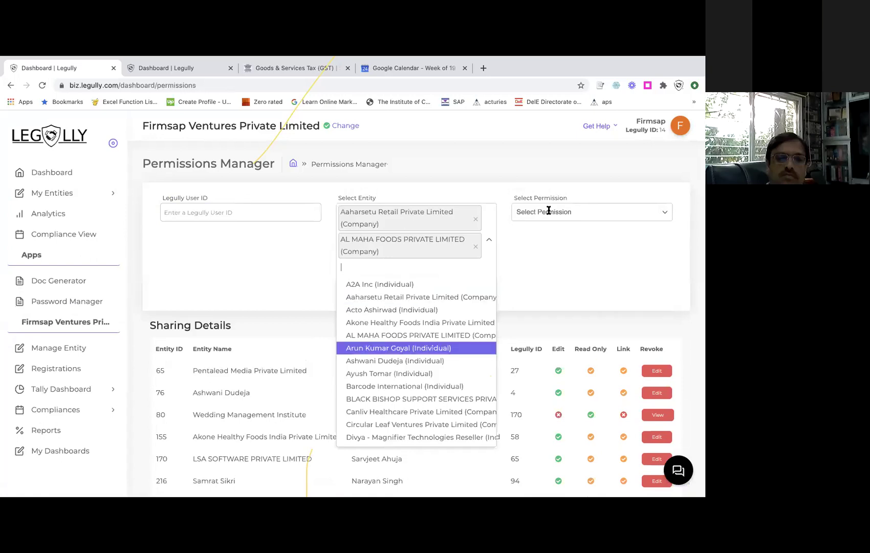
key(Return)
Bring up the permission levels, then switch back to the Penalty Tracking slide.
key(Tab)
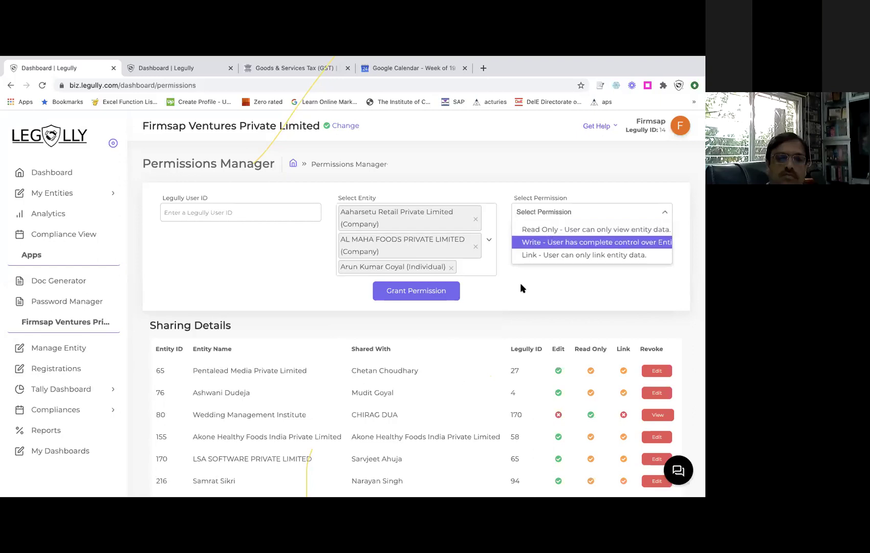
scroll(132, 428, down, 3)
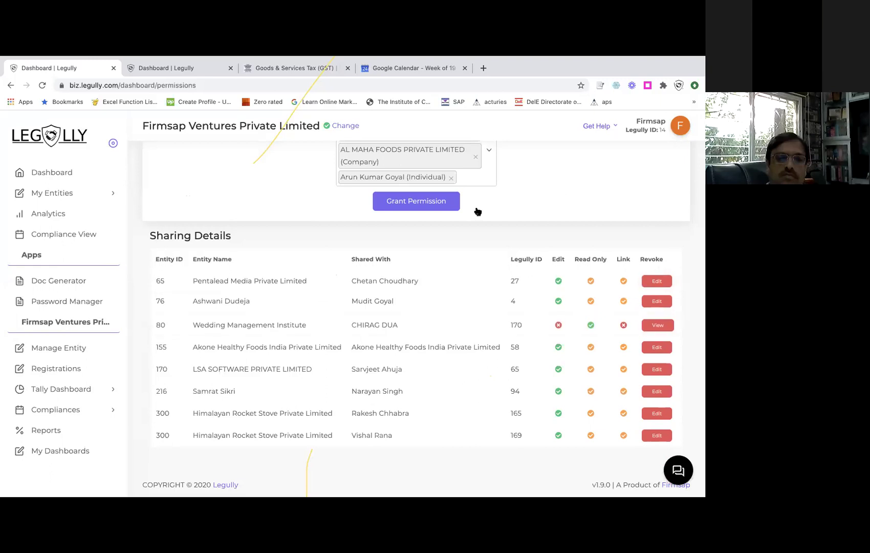
scroll(478, 210, up, 2)
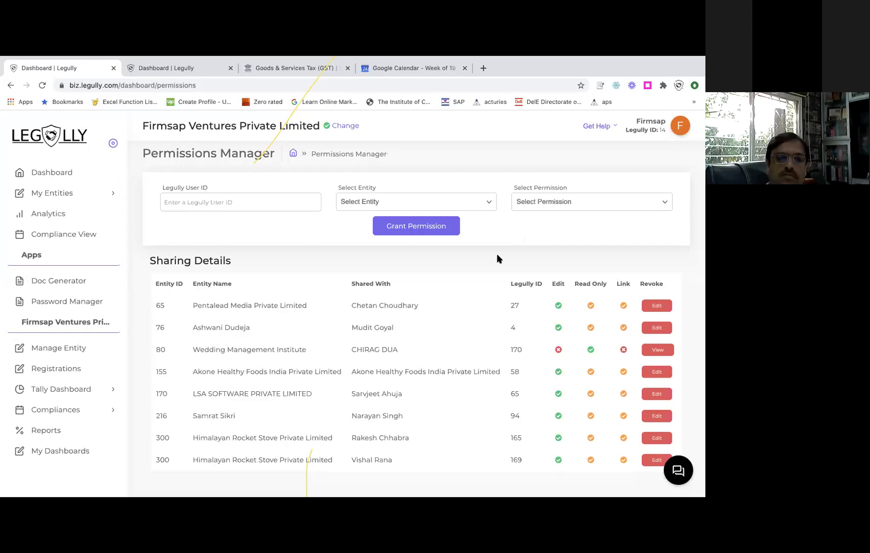
key(ctrl+Right)
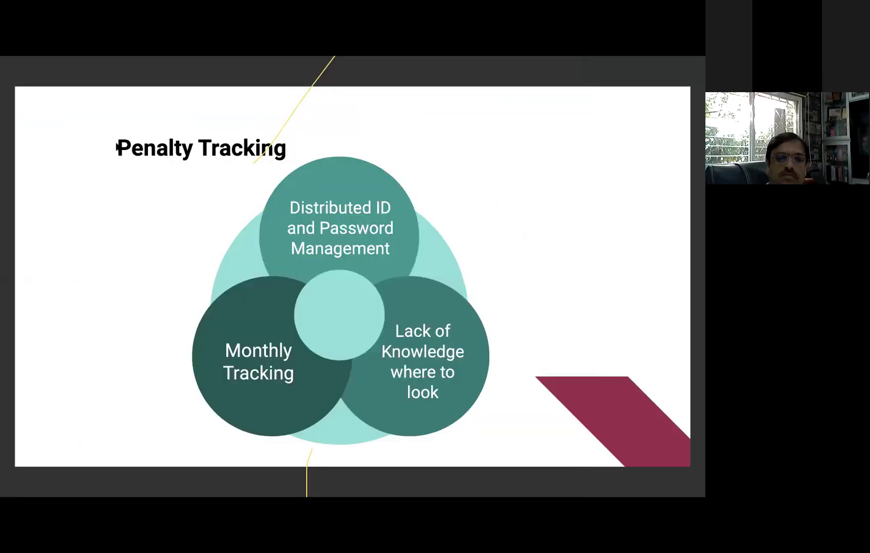
Advance the slideshow to the 'Problem 5: Document Automation' slide.
click(552, 143)
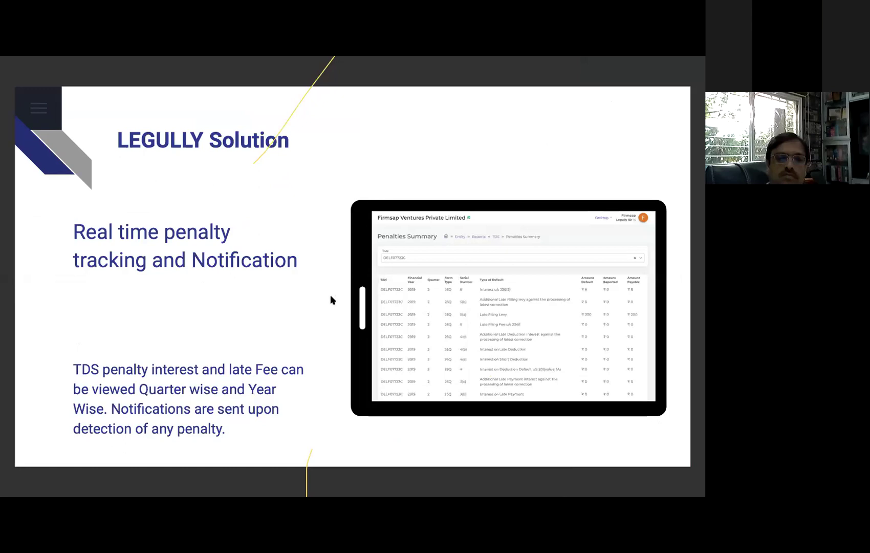
key(Right)
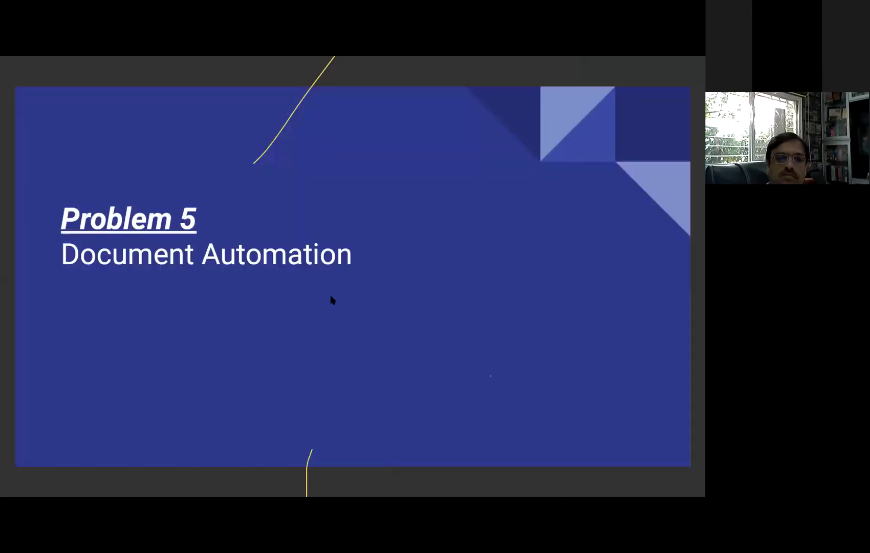
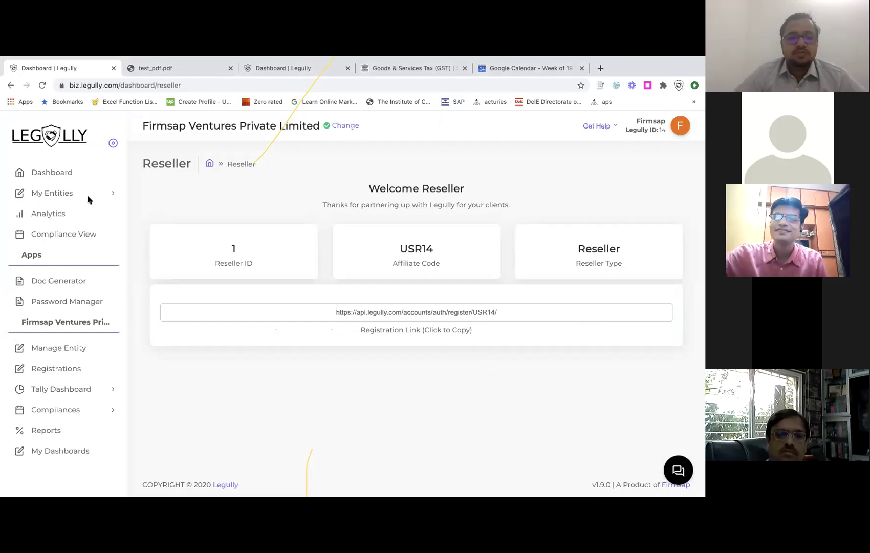
Expand My Entities and open Compliance View, reviewing Form 26Q TDS filings: 281 filed, 172 overdue, 109 upcoming.
click(115, 200)
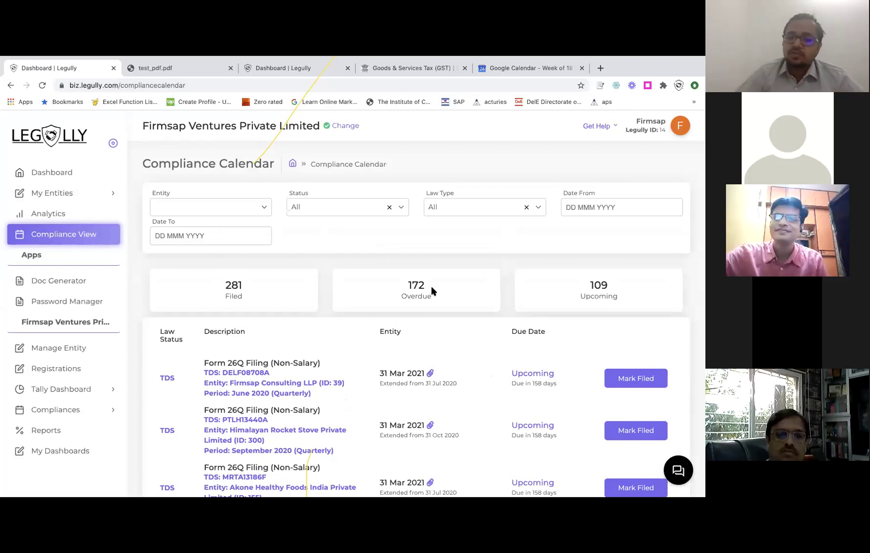
drag(442, 286, 395, 290)
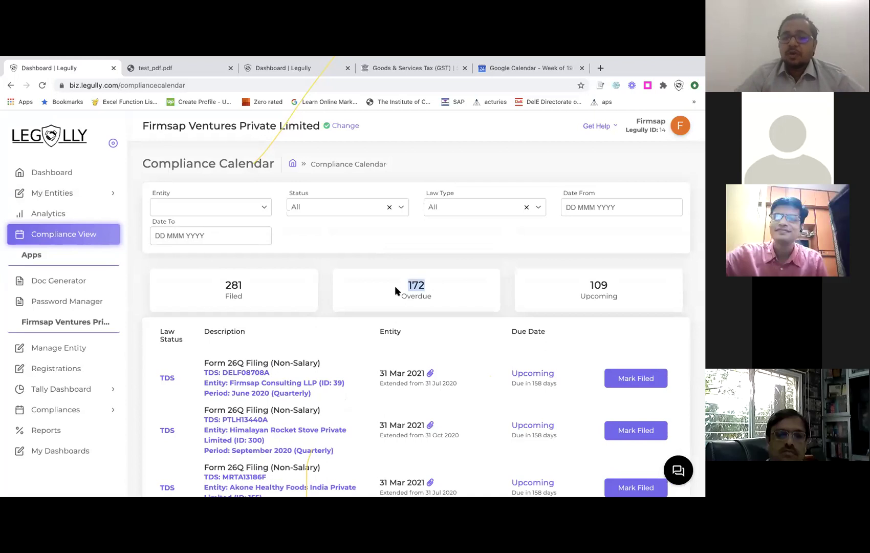
click(436, 291)
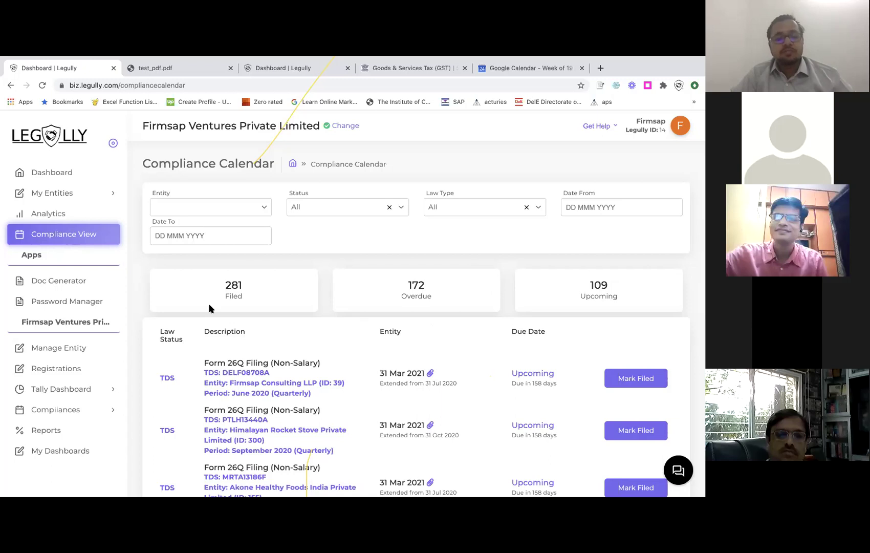
scroll(90, 322, down, 3)
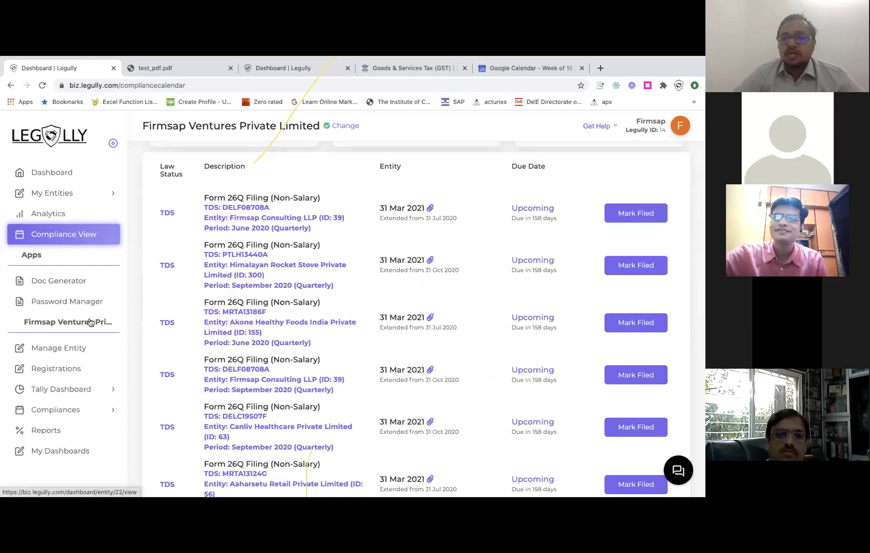
Open the full compliance list from the Firmsap Ventures entity overview.
click(89, 321)
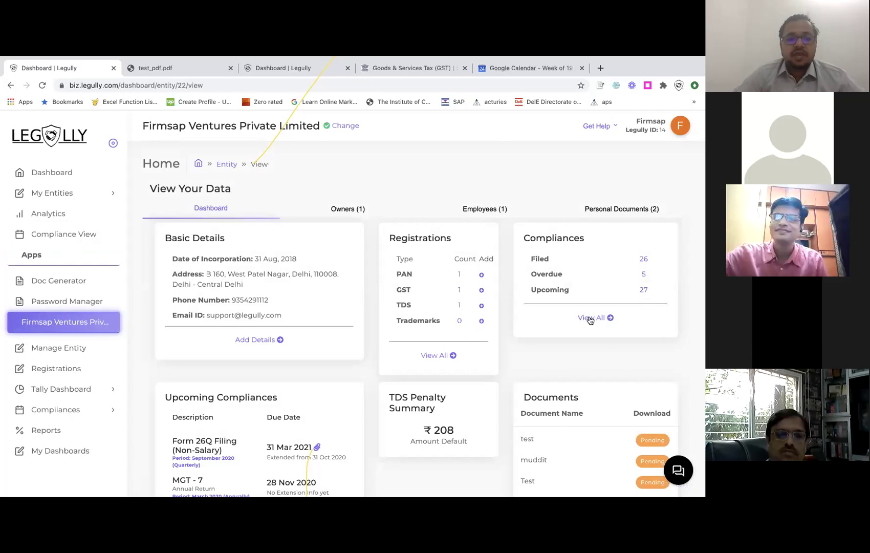
click(591, 318)
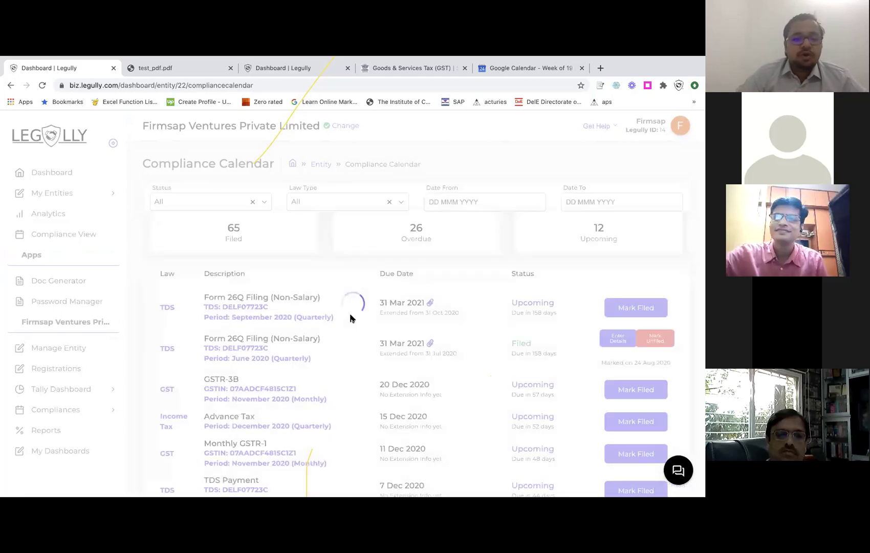
scroll(197, 310, down, 2)
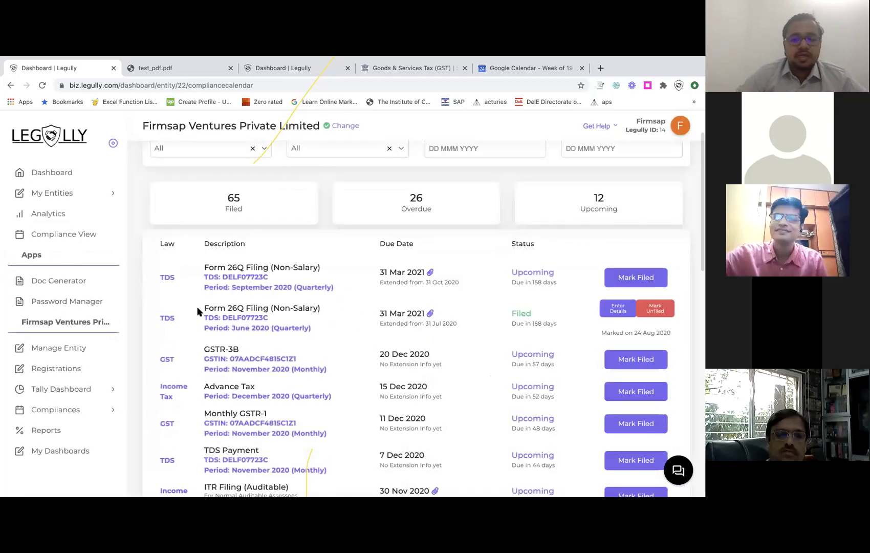
triple_click(313, 345)
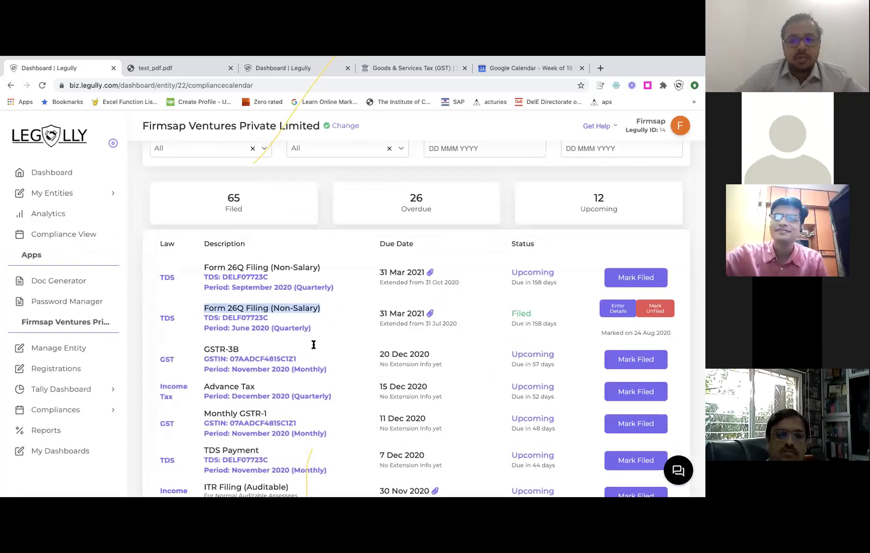
Open the details of the GSTR-3B return due 20 Oct 2020, filed 23 Oct 2020.
scroll(313, 345, down, 3)
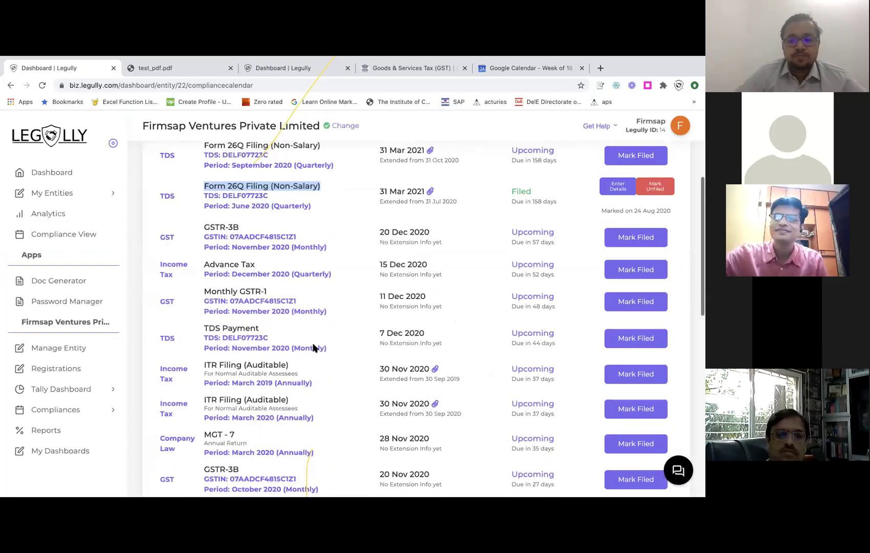
scroll(313, 348, down, 1)
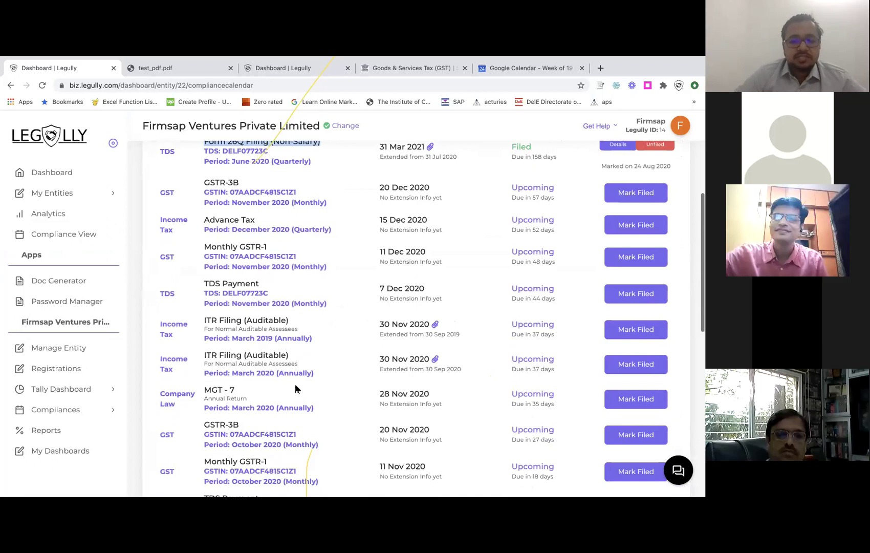
scroll(497, 410, down, 6)
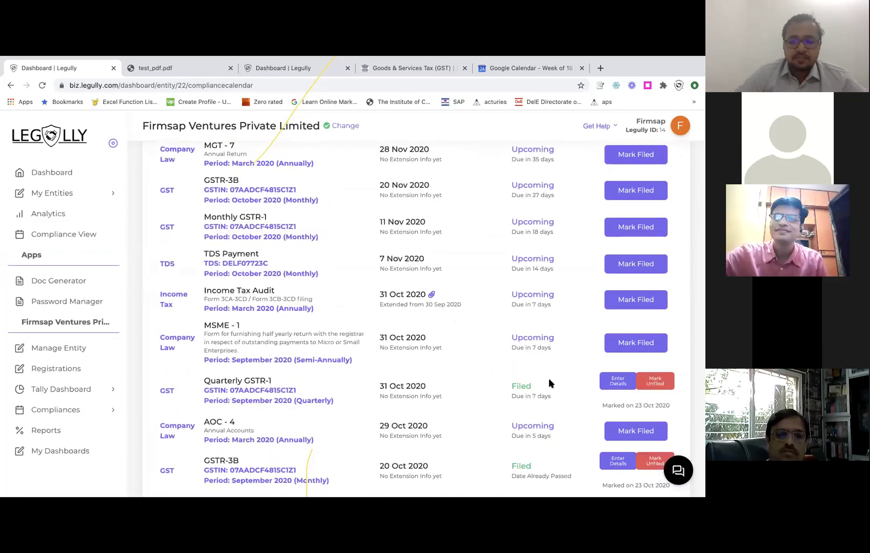
scroll(549, 382, down, 1)
scroll(471, 386, down, 1)
drag(471, 386, 576, 364)
click(577, 365)
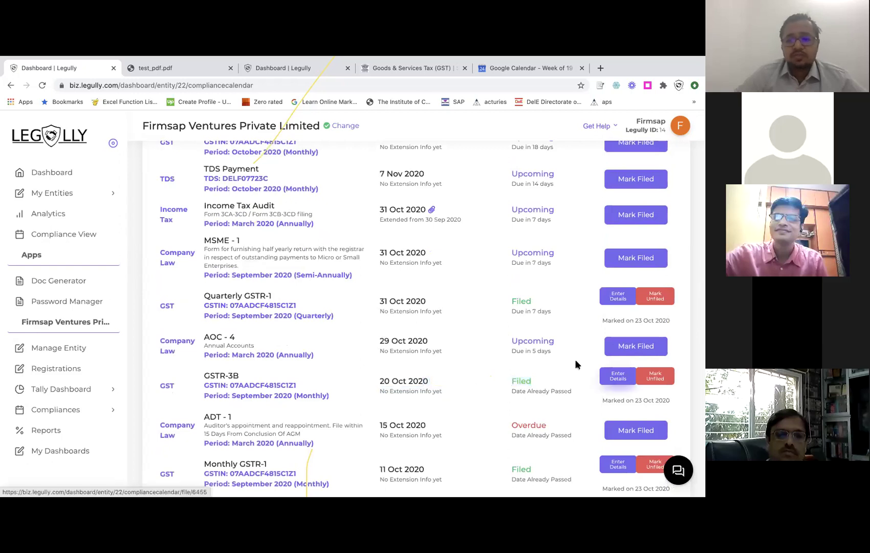
click(436, 353)
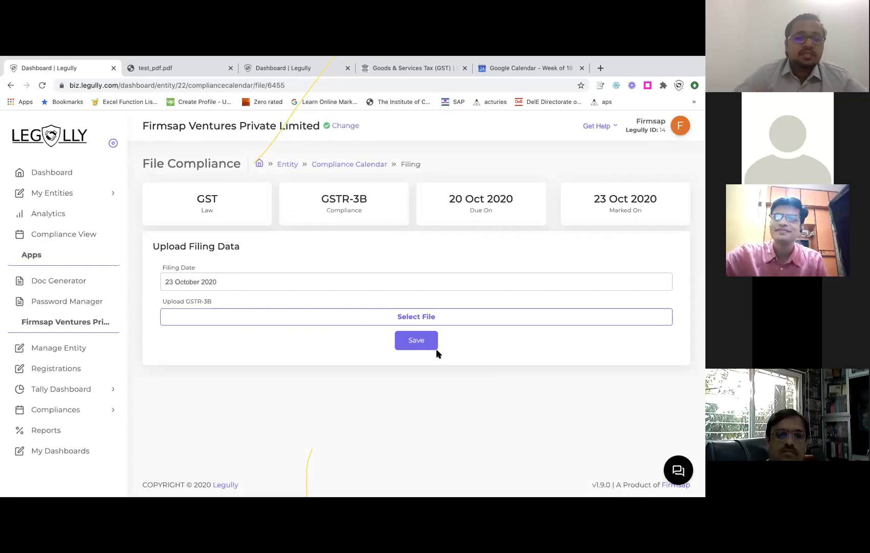
Leave the GSTR-3B filing page for Firmsap Ventures' calendar: 65 filed, 26 overdue, 12 upcoming.
click(238, 283)
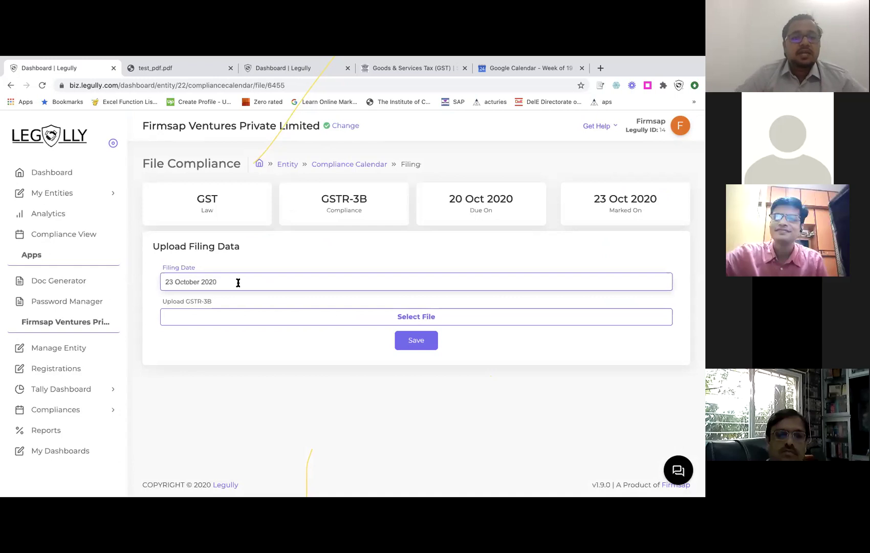
click(9, 86)
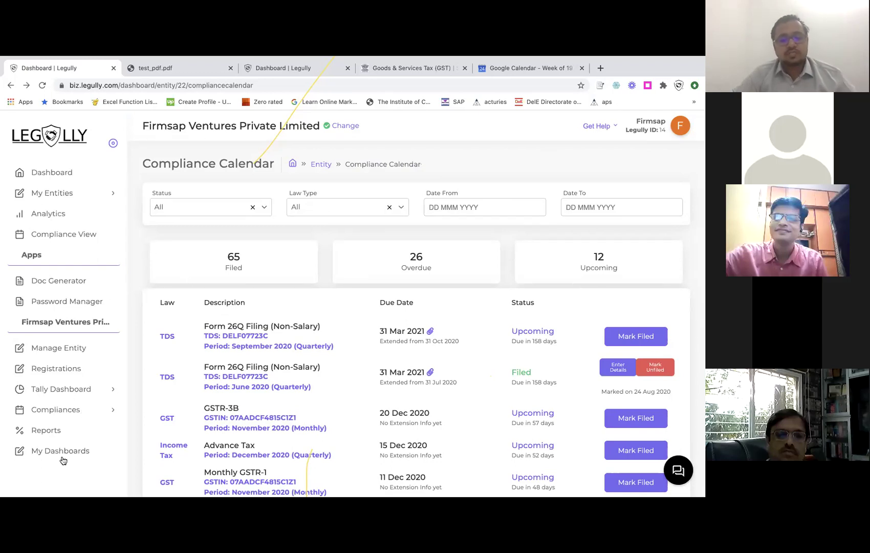
Check Income Tax configuration, then reach General Accounting with Bank Reco and Monthly Accounting enabled from 01 Apr 2019.
click(55, 409)
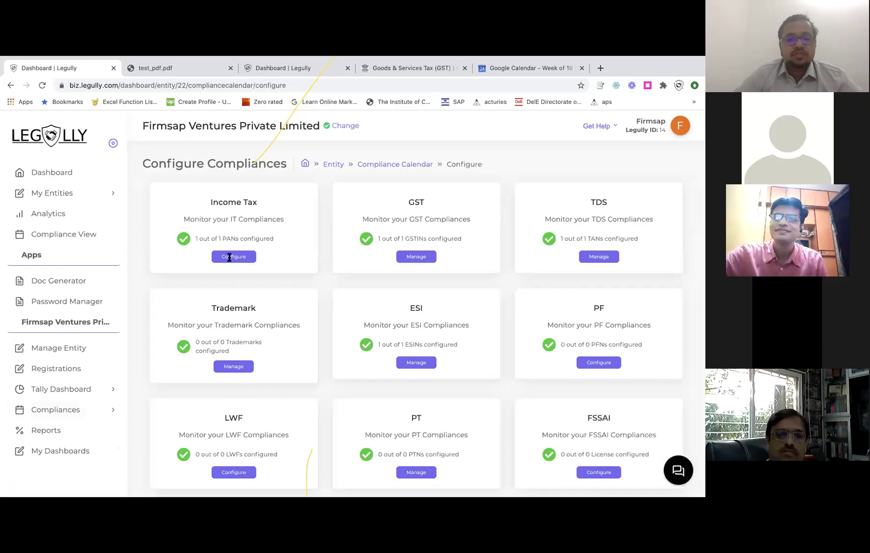
click(230, 257)
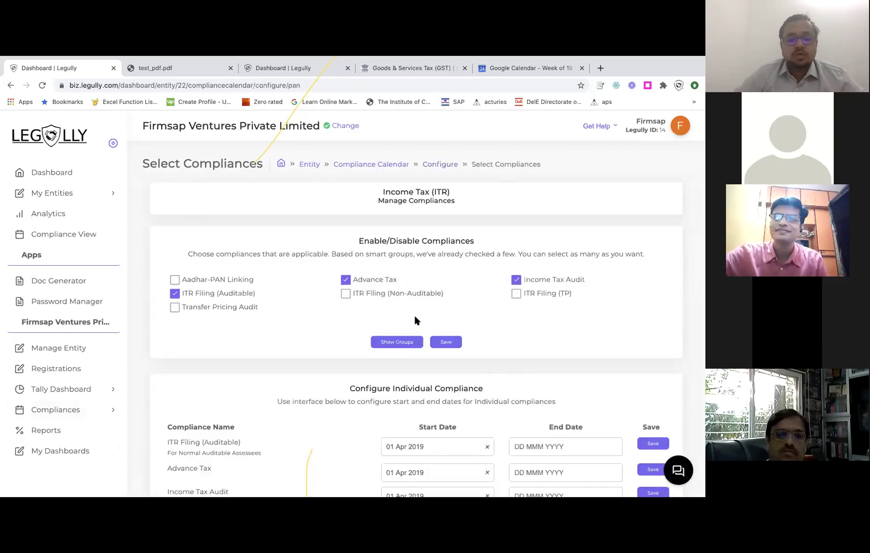
click(10, 86)
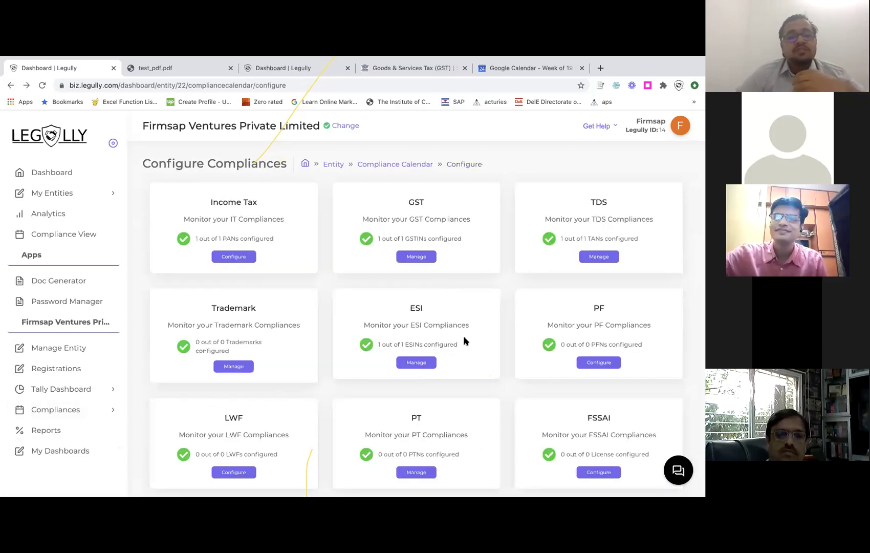
scroll(465, 341, down, 1)
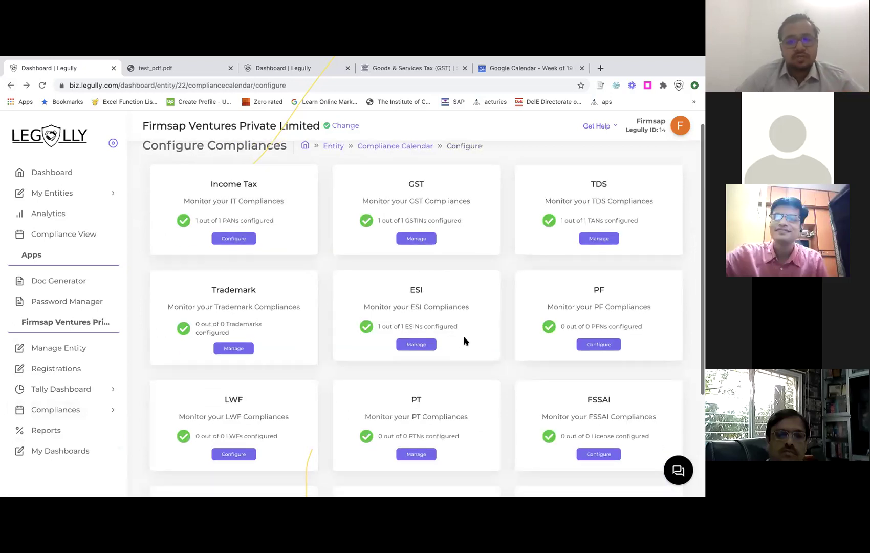
scroll(598, 417, down, 3)
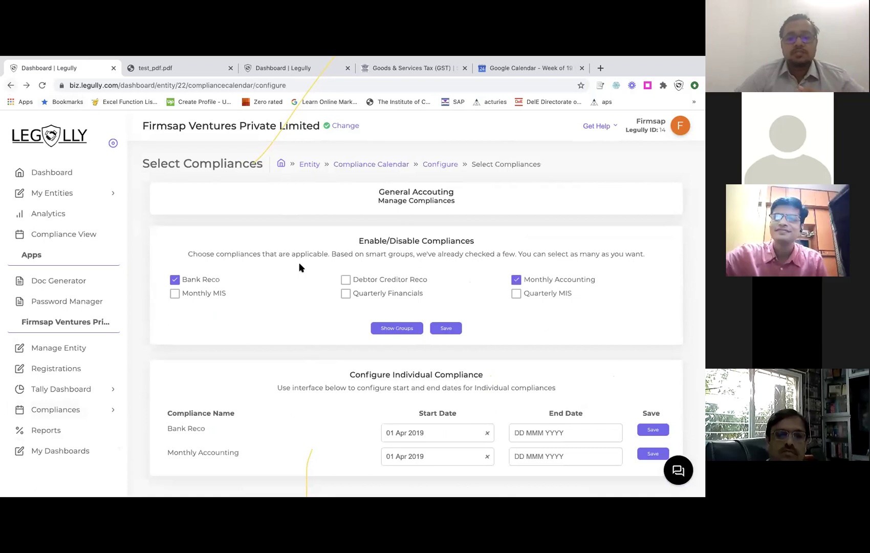
Review the GST compliance configuration for the entity's listed GSTIN and return to the categories overview.
click(419, 259)
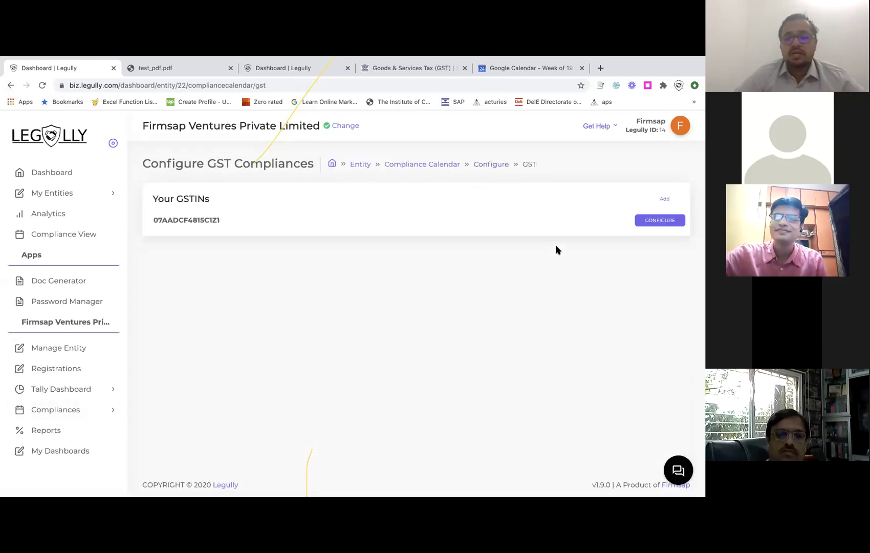
click(668, 221)
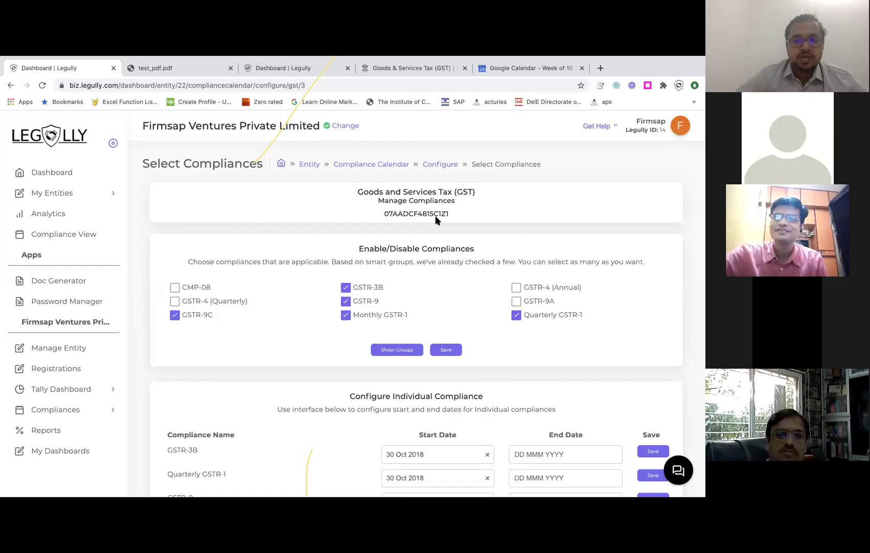
click(10, 86)
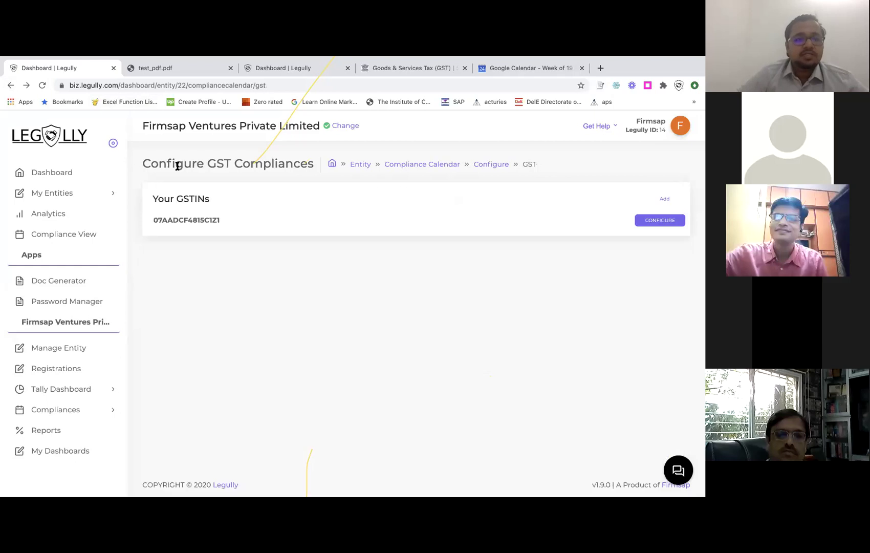
click(11, 86)
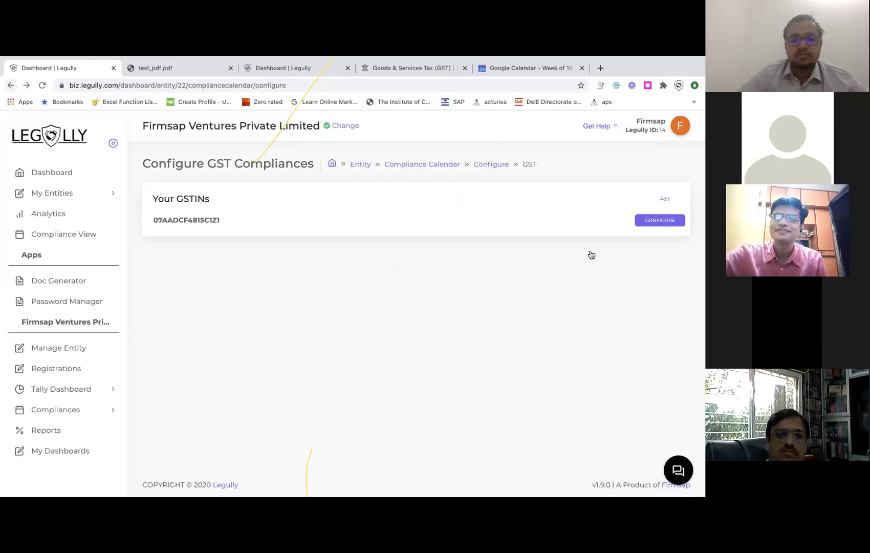
Review the TDS configuration for the listed TAN, return to the overview, and close the HelpDesk chat.
click(659, 228)
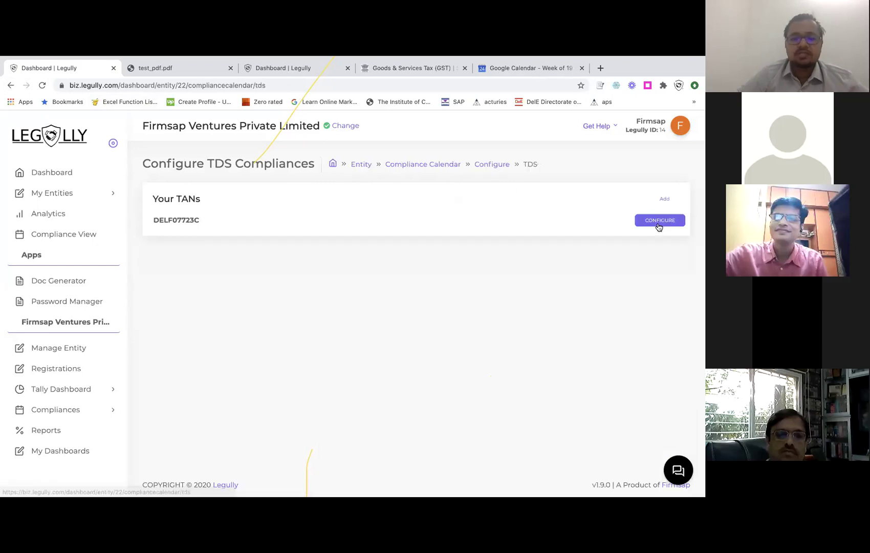
click(659, 223)
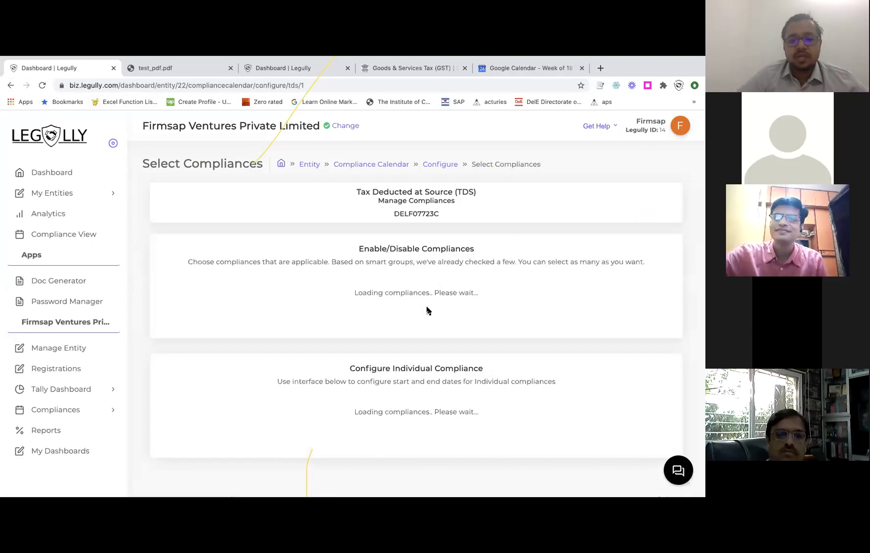
scroll(97, 122, down, 1)
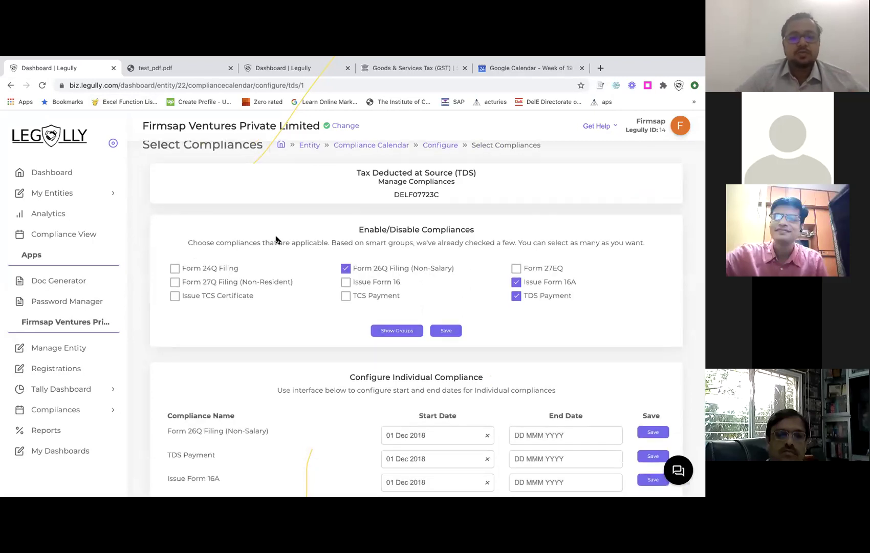
click(10, 86)
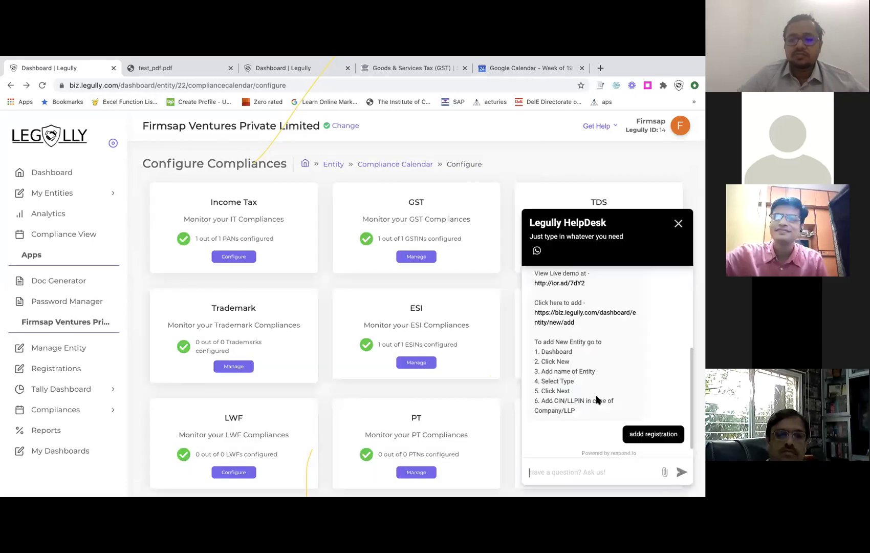
scroll(588, 345, up, 2)
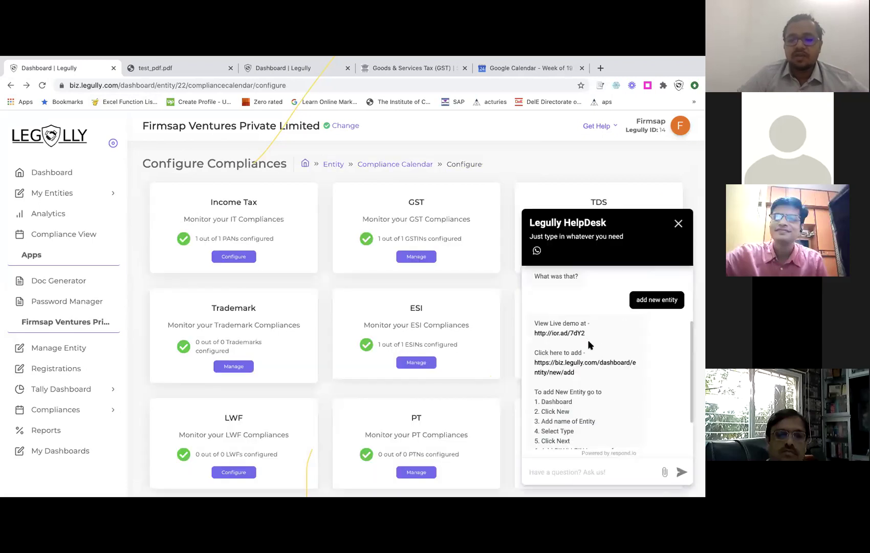
scroll(588, 343, up, 1)
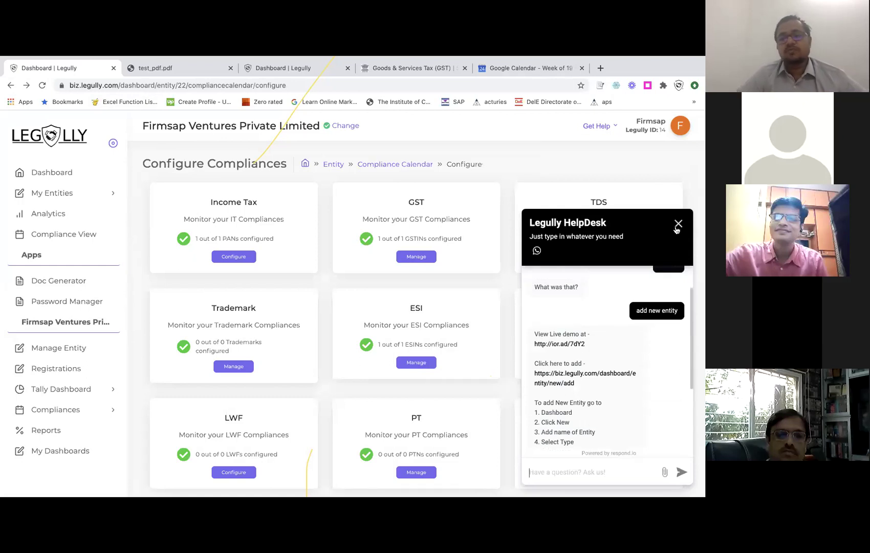
key(Escape)
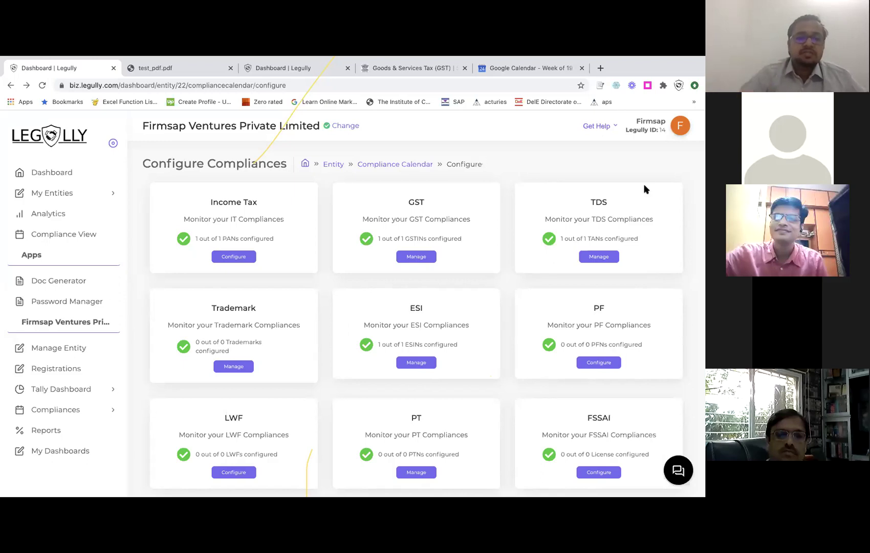
View the sole KMP's edit form under Manage Entity, then open the Permissions Manager for Firmsap Ventures.
click(10, 87)
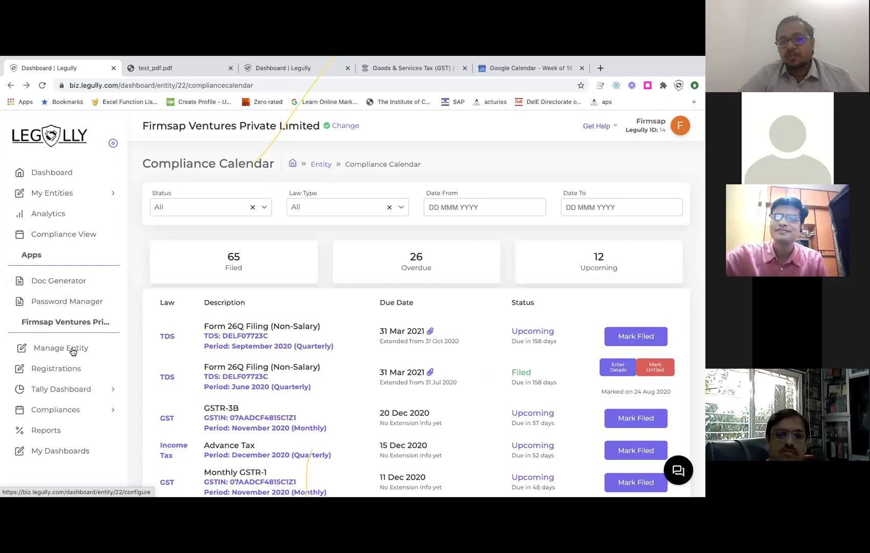
click(73, 351)
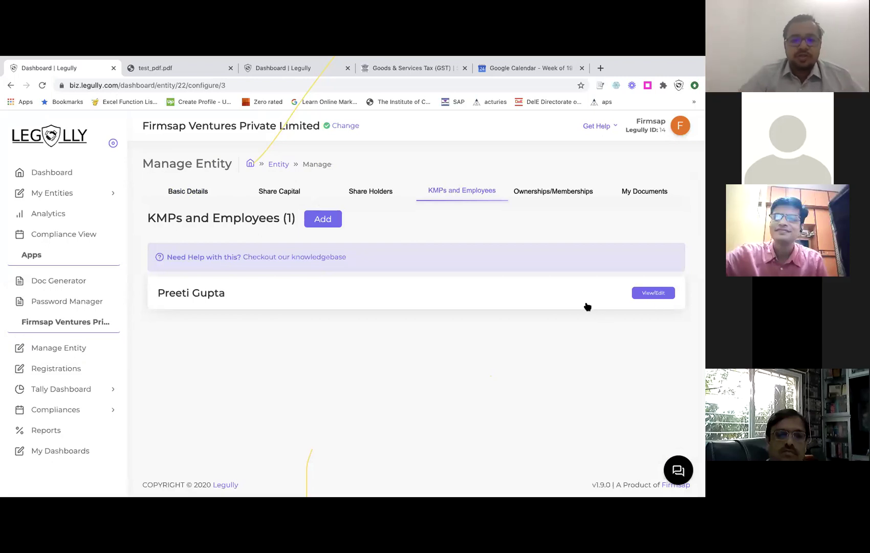
click(470, 310)
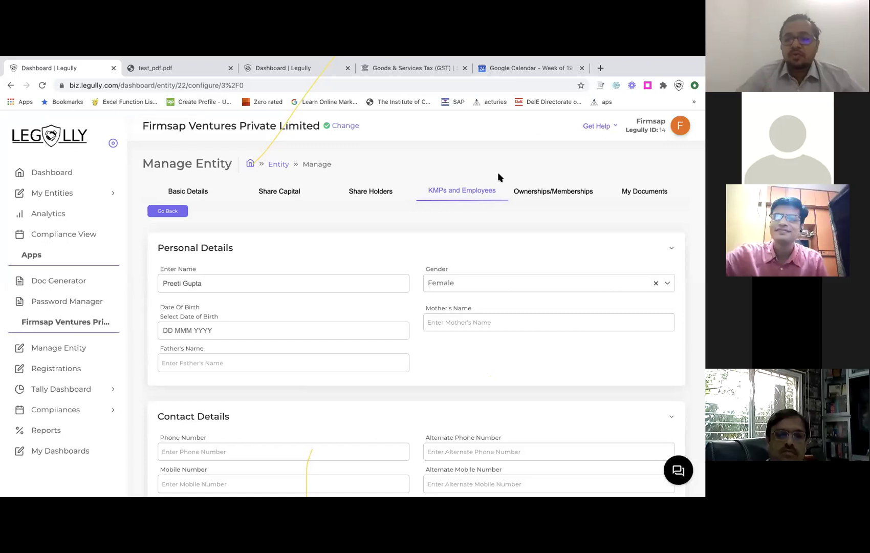
click(75, 197)
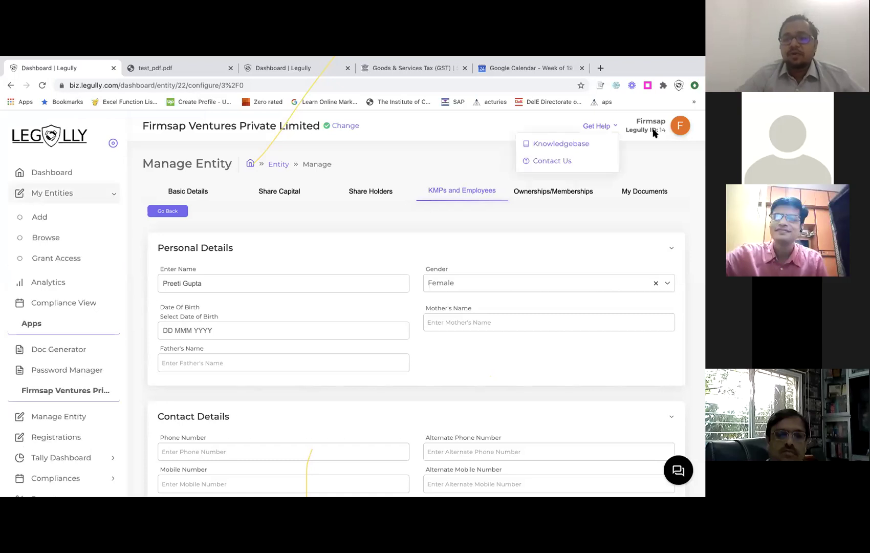
click(56, 259)
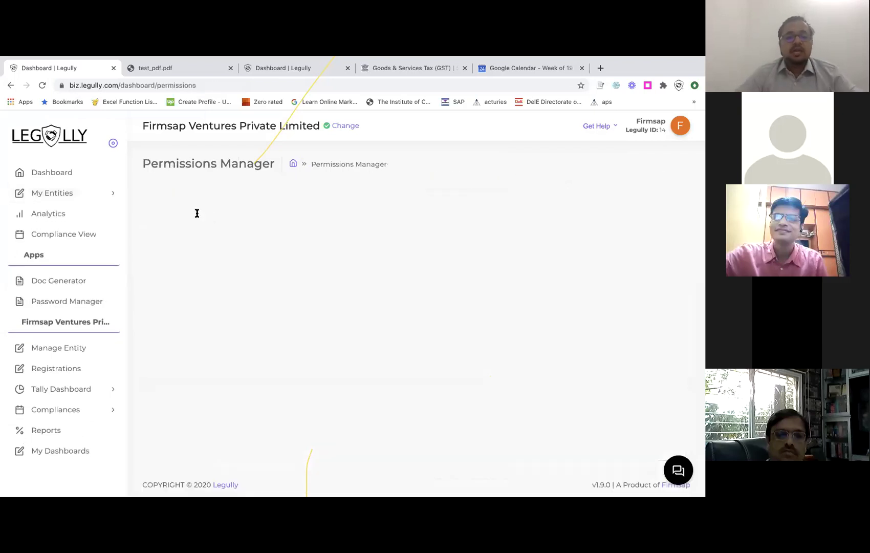
Enter the recipient's Legully user ID and select Aaharsetu Retail Private Limited as a shared entity.
click(197, 213)
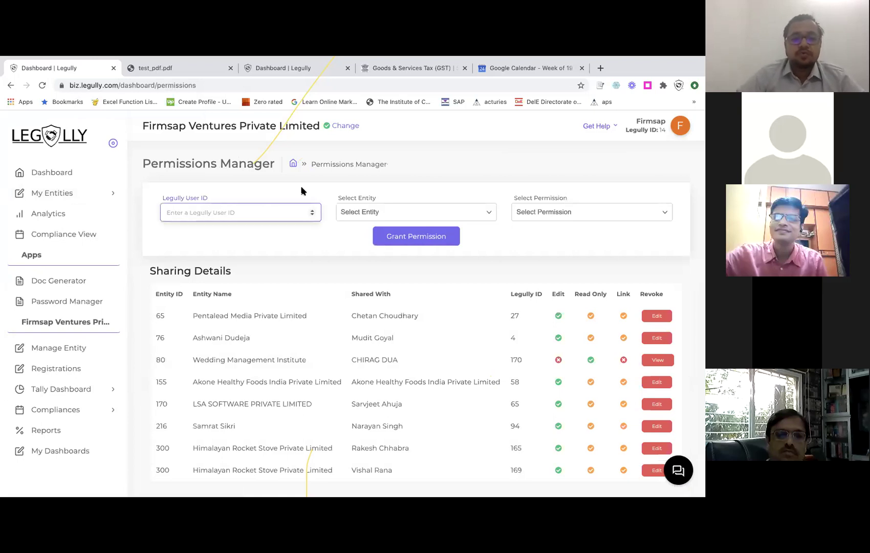
text(402)
click(350, 249)
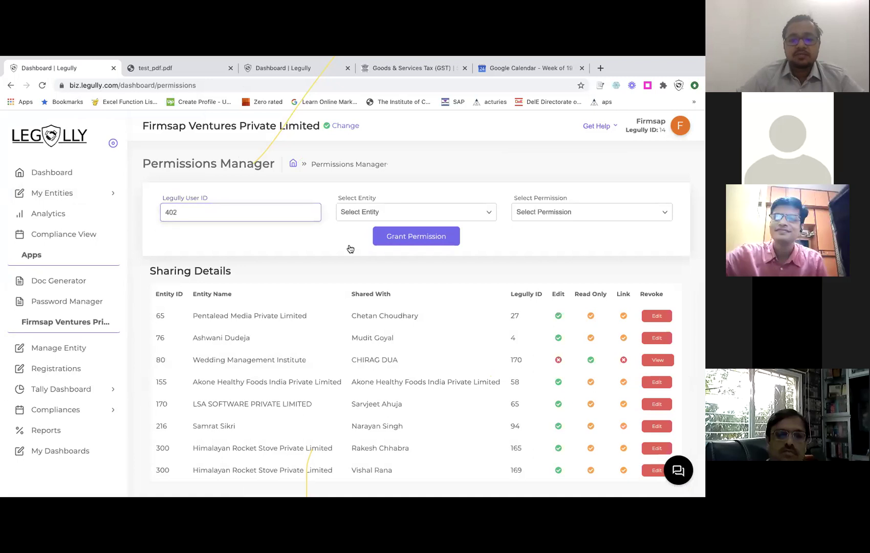
key(Tab)
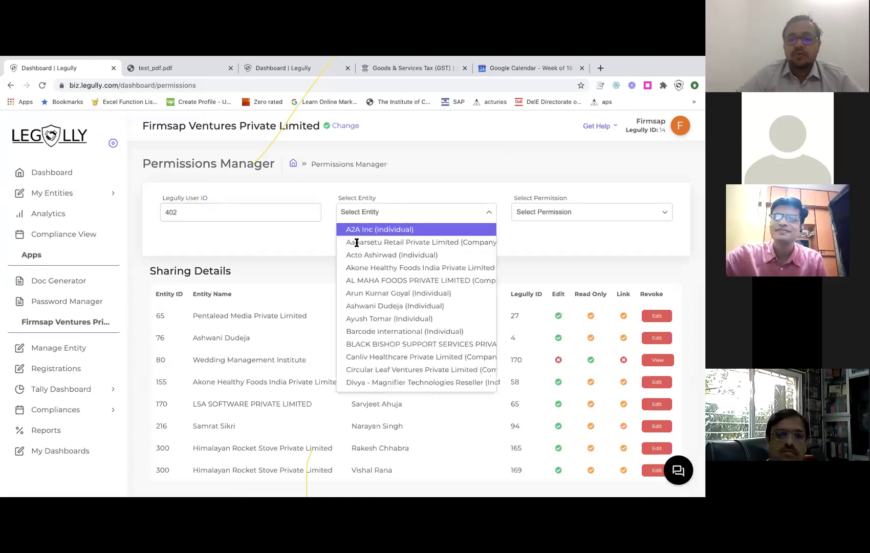
click(357, 243)
click(427, 240)
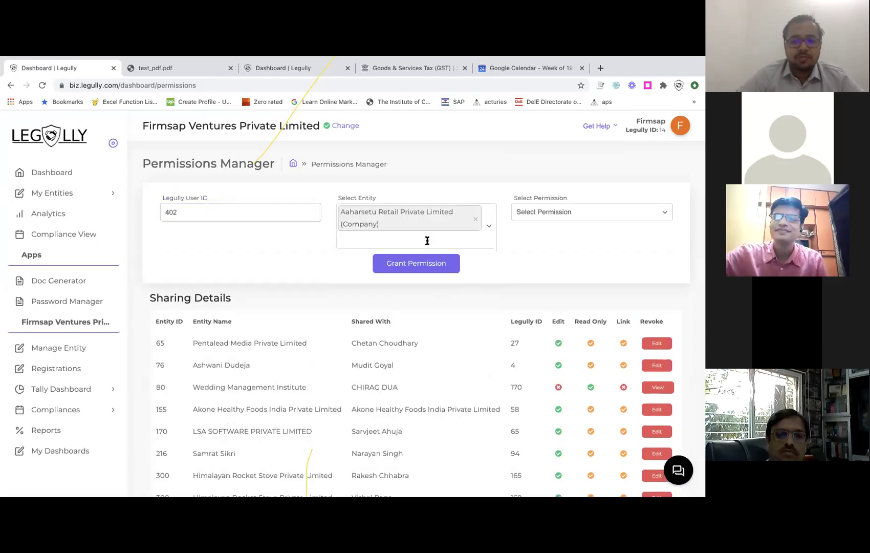
Add Akone Healthy Foods, set Write permission, then return to the Dashboard.
key(Down)
key(Down)
key(Down)
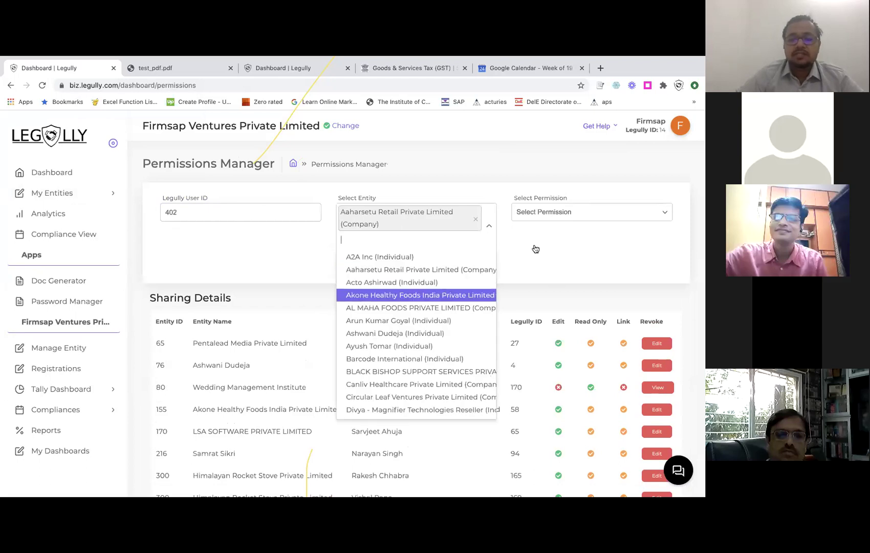
key(Return)
key(Tab)
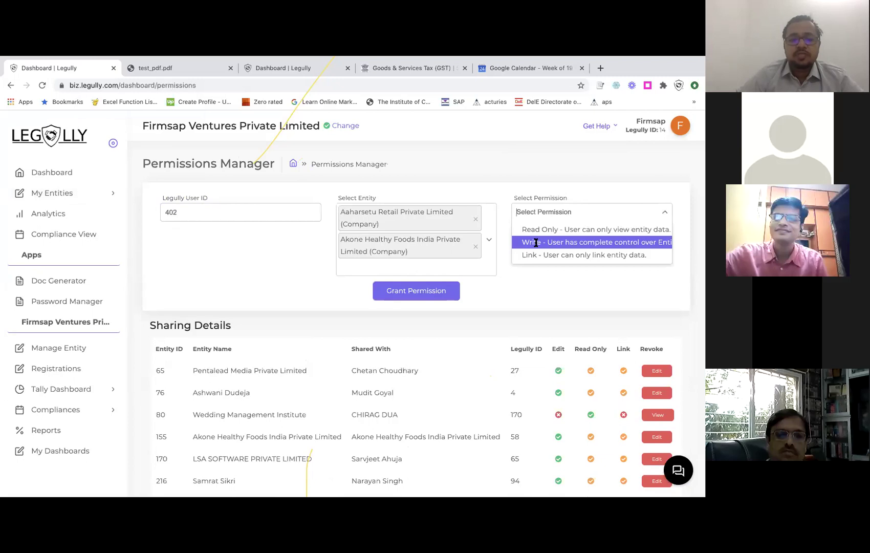
key(Return)
scroll(511, 414, down, 3)
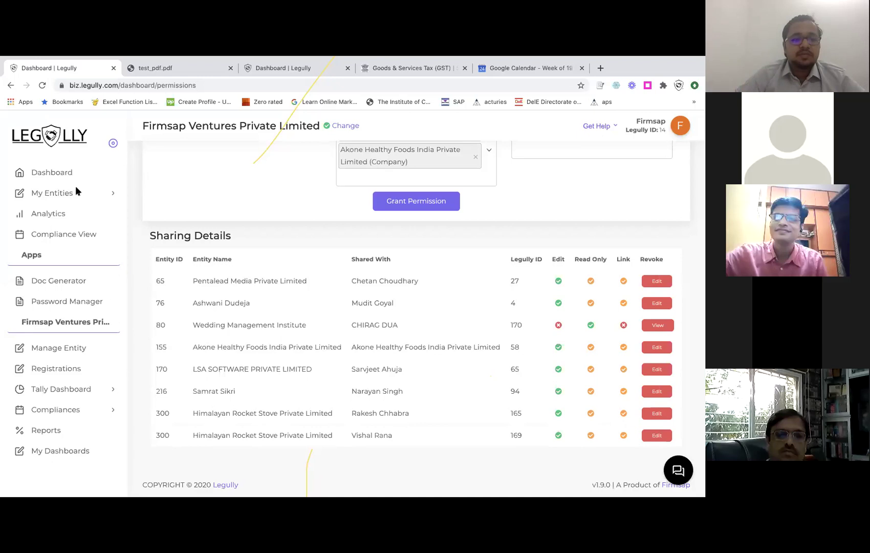
click(45, 173)
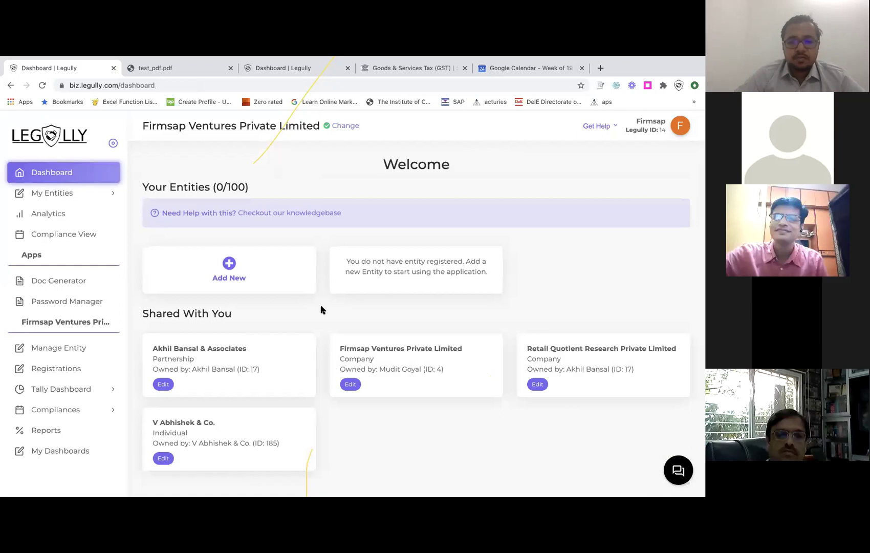
Open the shared Akhil Bansal & Associates partnership and its Manage Entity Basic Details page.
scroll(320, 309, down, 5)
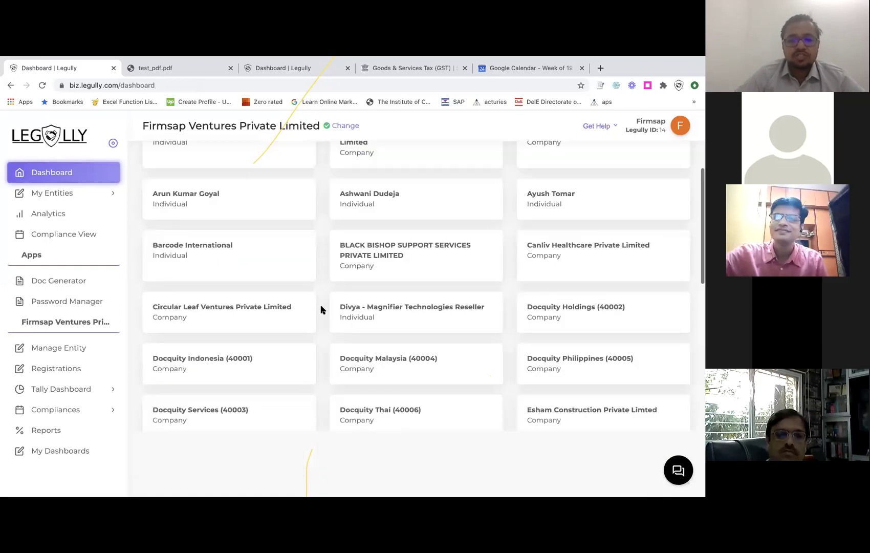
scroll(350, 392, down, 10)
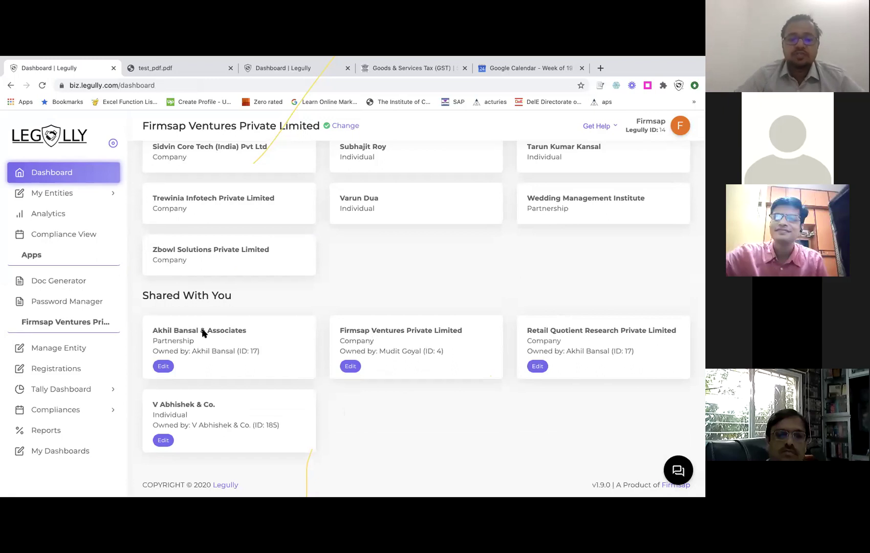
click(246, 161)
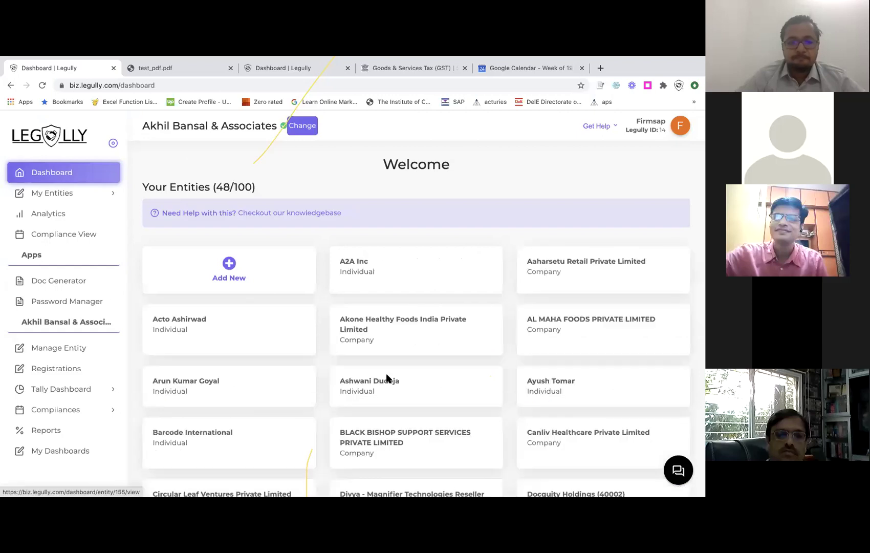
scroll(360, 304, down, 15)
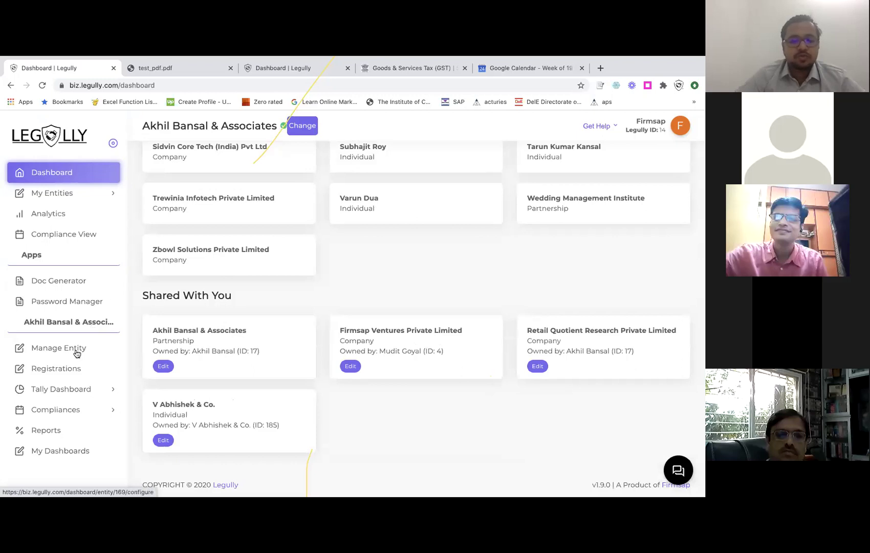
click(98, 347)
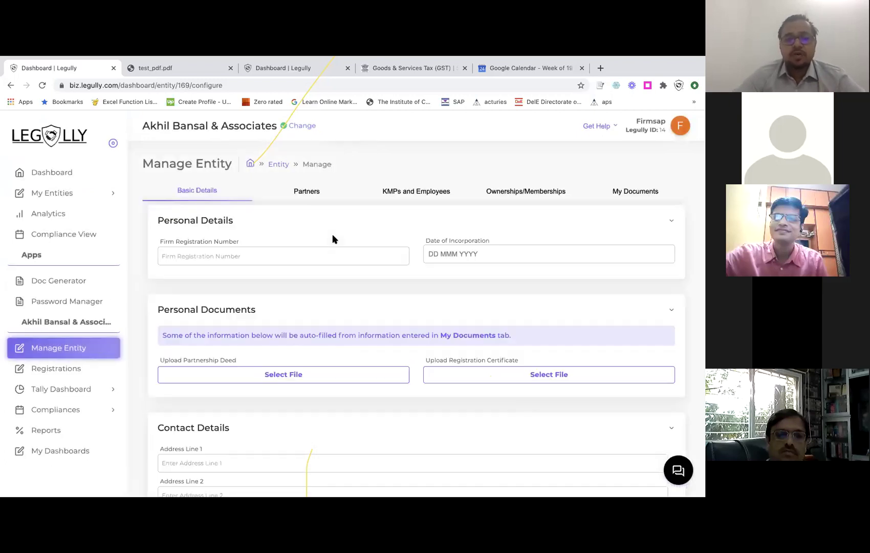
Go back to the Dashboard and scroll the entity cards down to Shared With You.
click(74, 174)
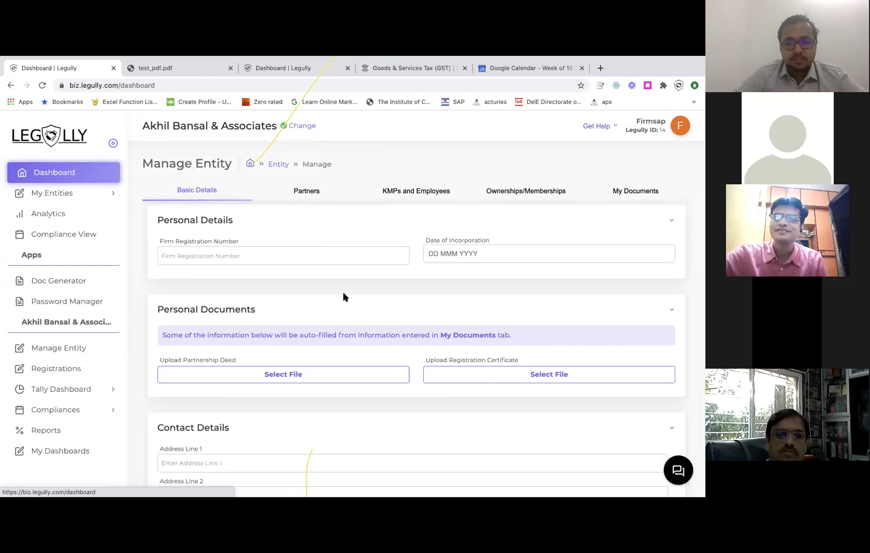
scroll(367, 336, down, 10)
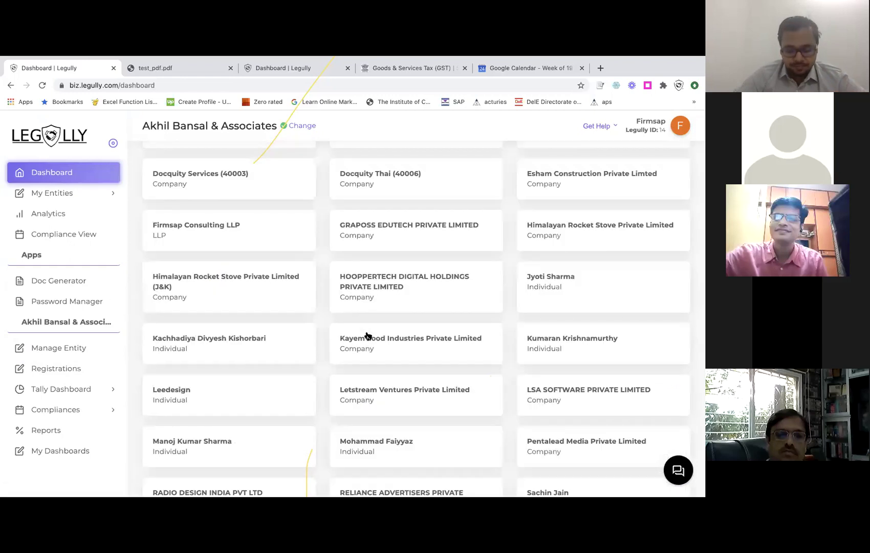
scroll(368, 336, down, 10)
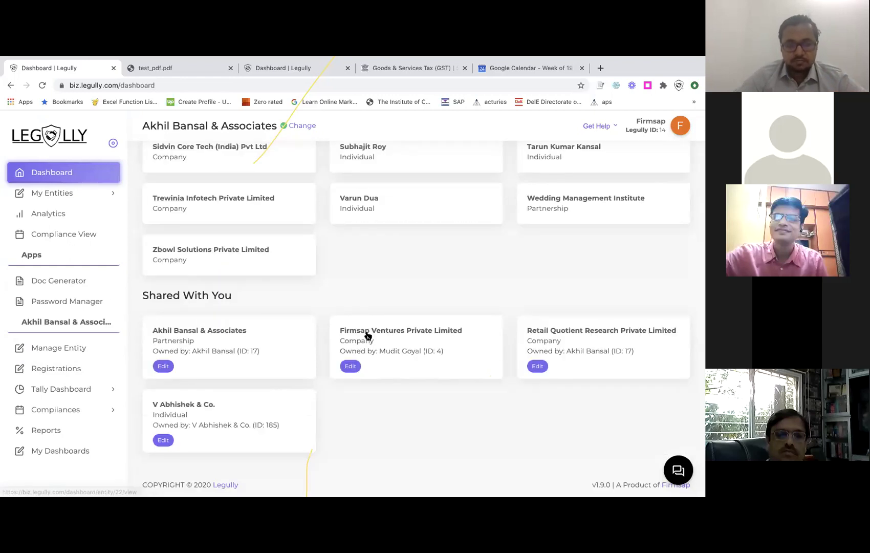
Open shared Firmsap Ventures' Basic Details: Private Limited Company, incorporated 31 Aug 2018.
click(252, 333)
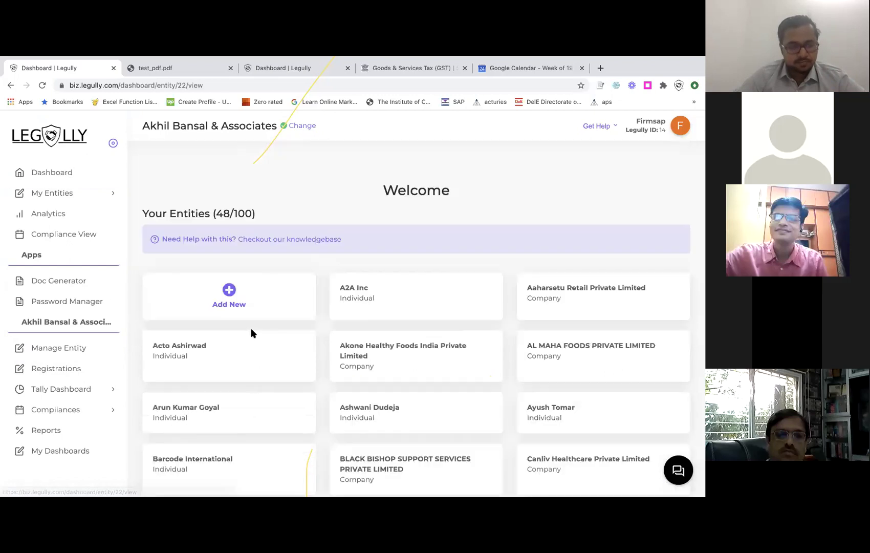
click(78, 322)
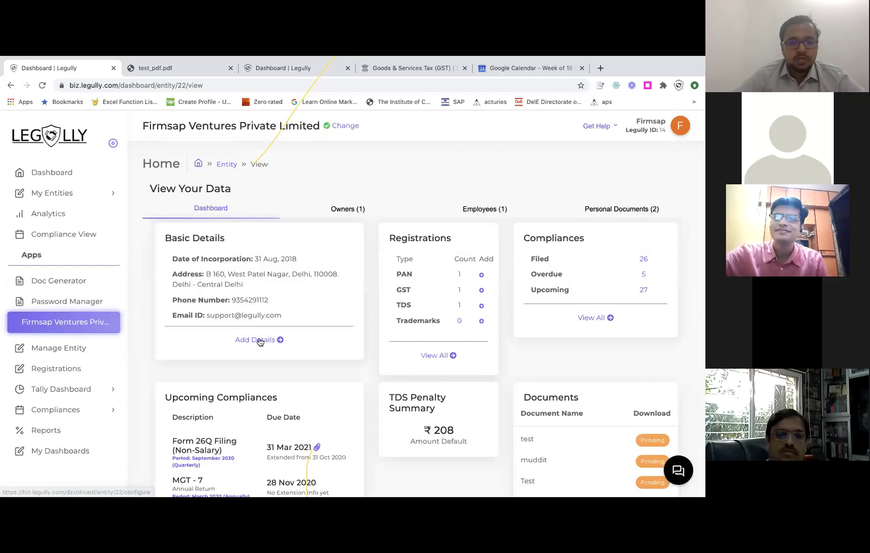
click(259, 340)
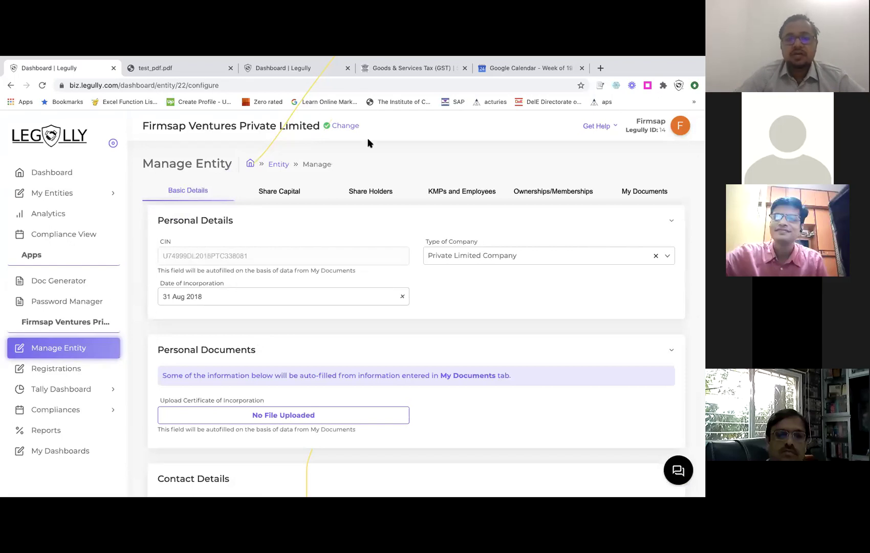
scroll(369, 143, down, 1)
scroll(380, 195, up, 1)
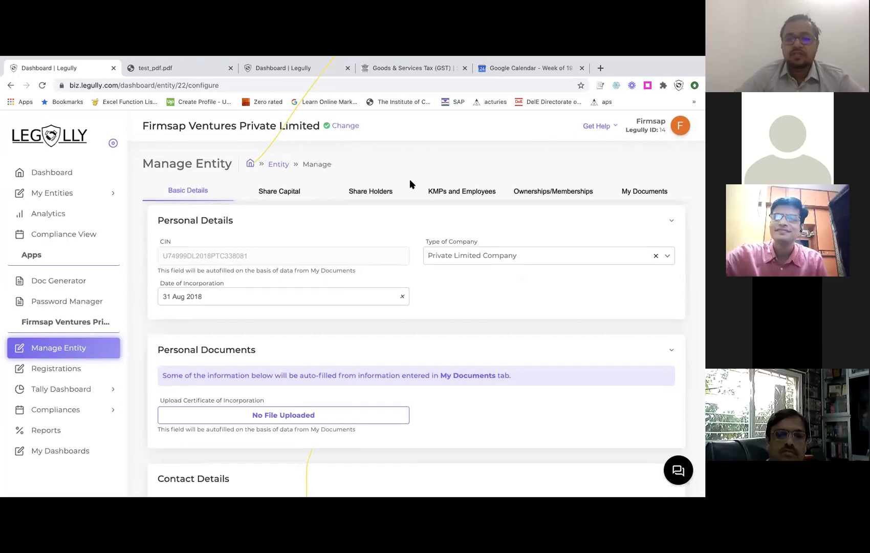
scroll(411, 185, down, 1)
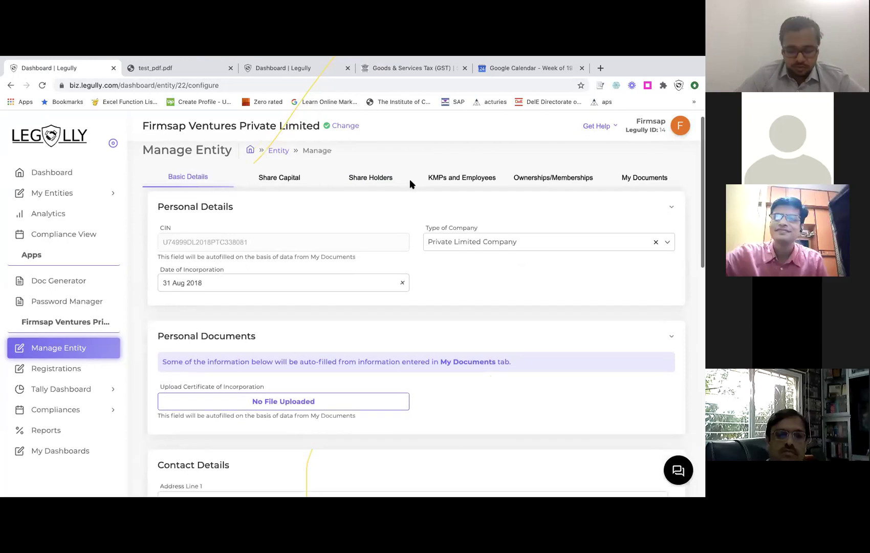
scroll(411, 185, down, 1)
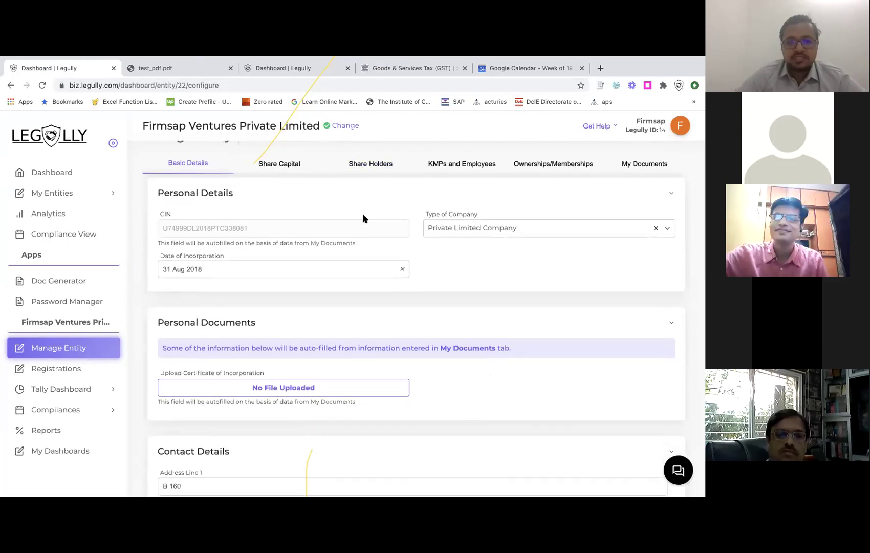
scroll(362, 218, down, 5)
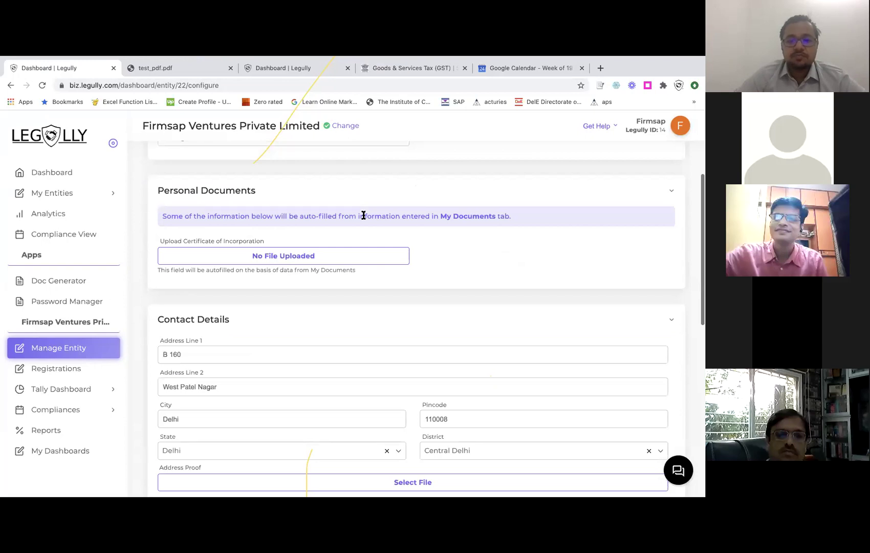
scroll(283, 194, down, 10)
scroll(284, 193, up, 15)
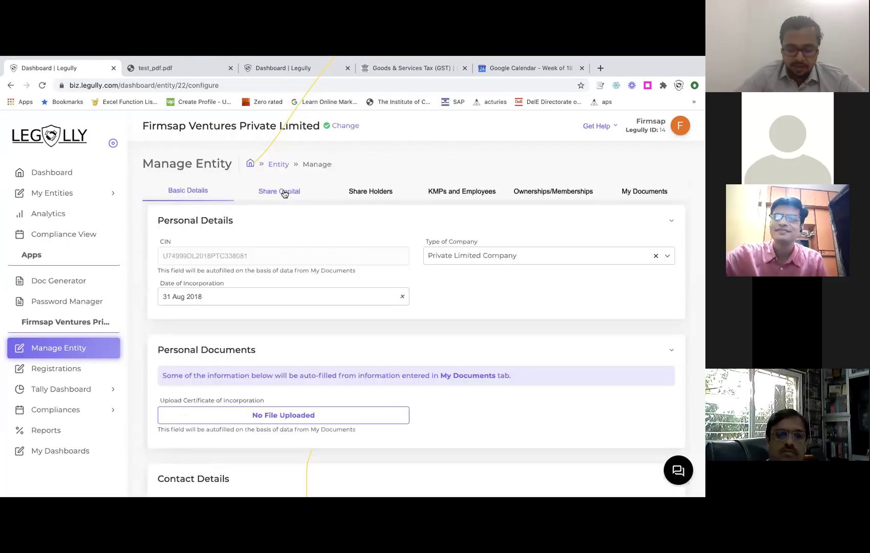
Review the entity's Share Capital, the shareholder's full details, and the KMPs and Employees list.
click(283, 192)
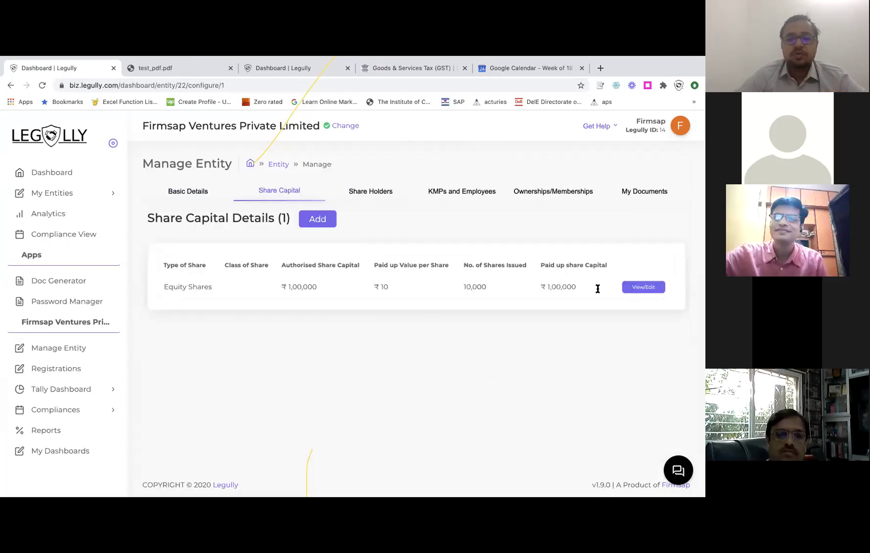
click(358, 193)
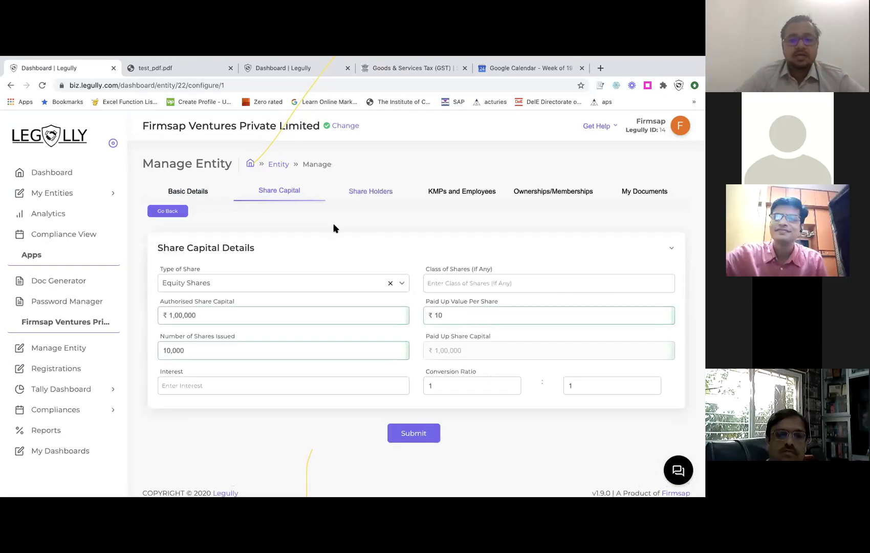
click(655, 259)
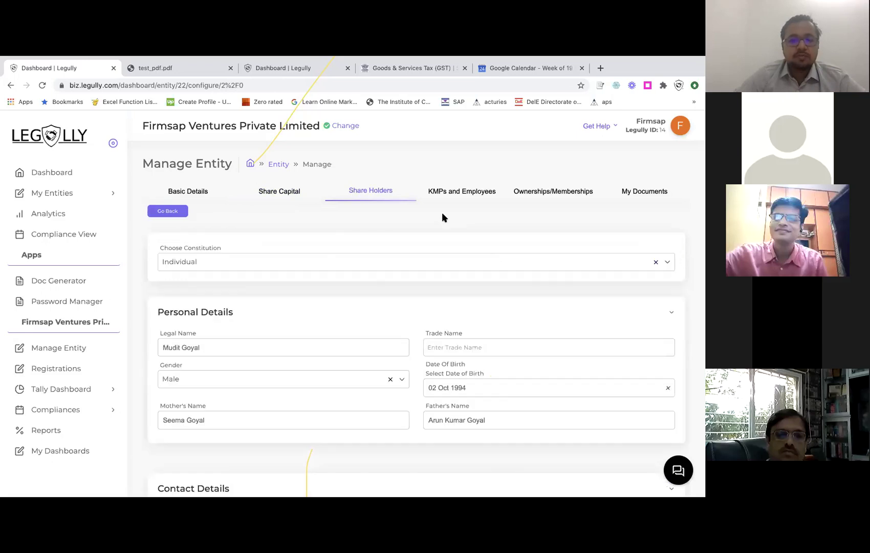
scroll(459, 198, down, 1)
scroll(459, 198, up, 1)
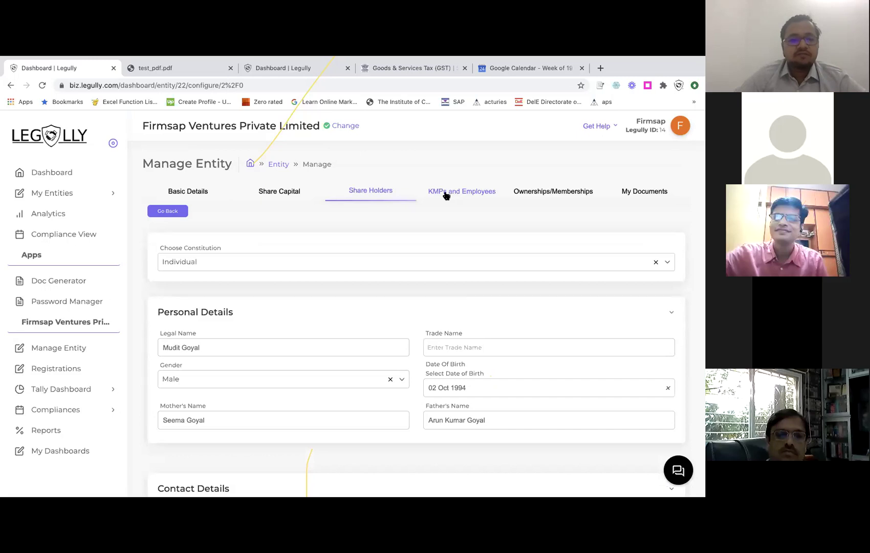
click(451, 194)
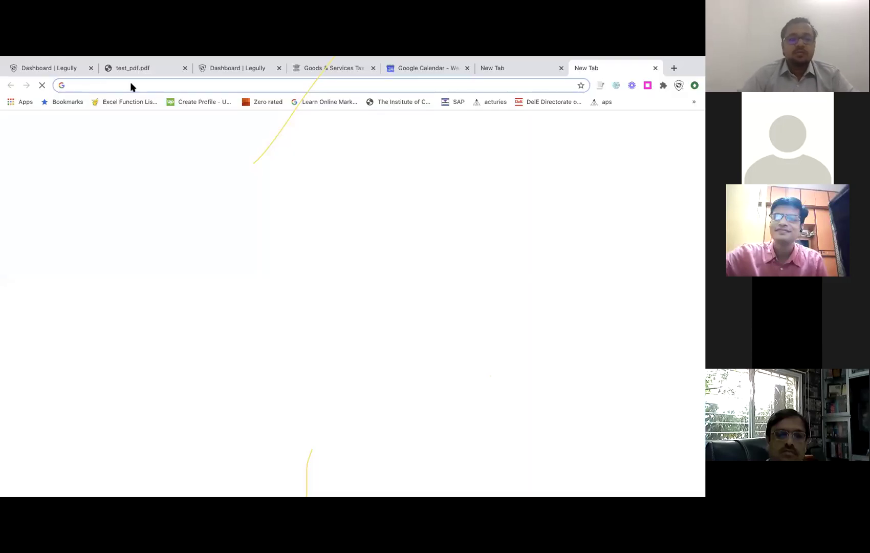
Go to legully.com and dismiss the Drop us a line contact popup.
text(www.legull)
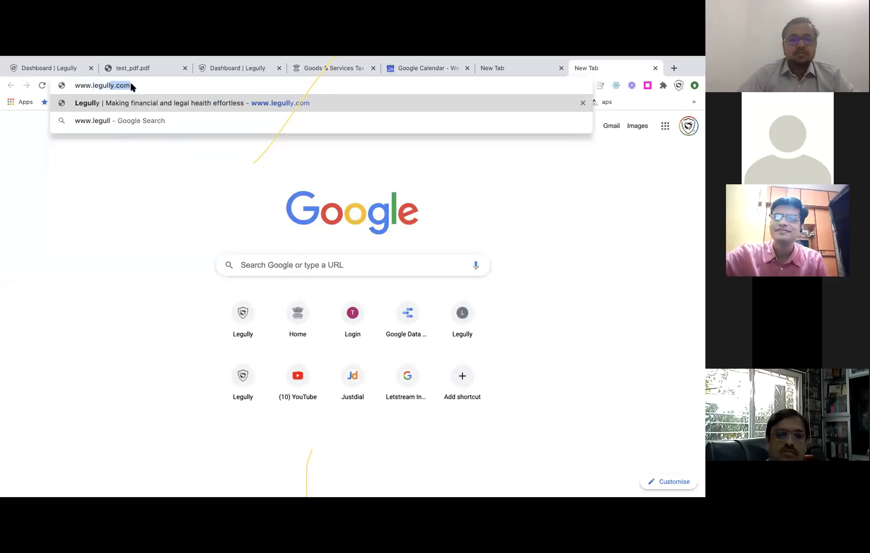
key(Return)
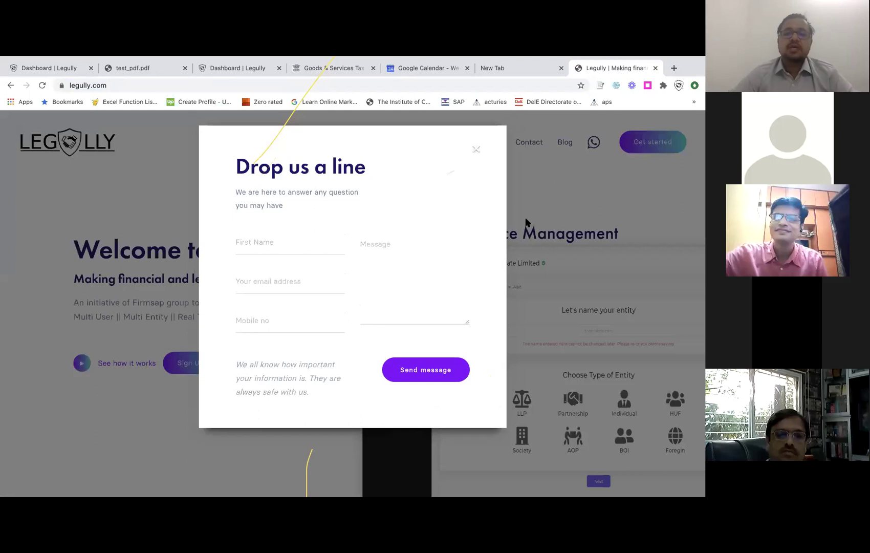
click(476, 152)
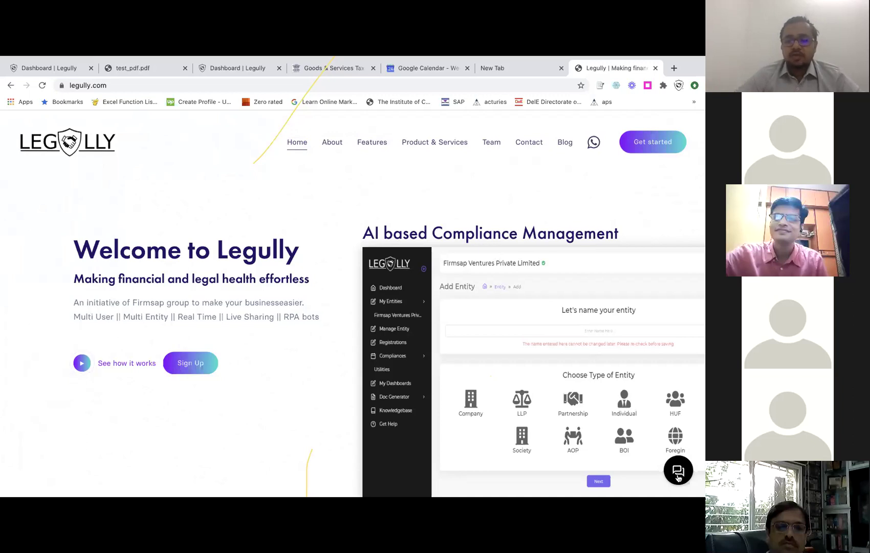
Scroll down the legully.com homepage.
scroll(678, 477, down, 1)
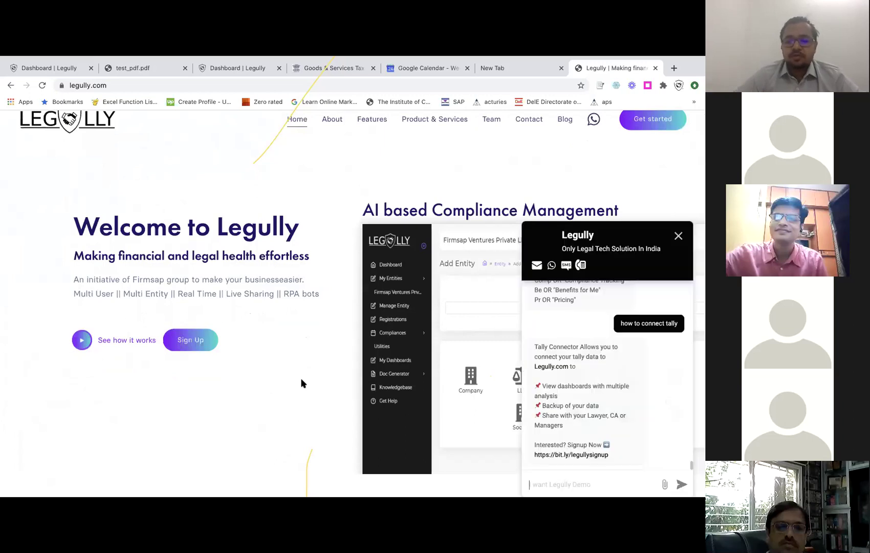
Scroll to the footer and back up to the Drop us a line form, then close the chat assistant.
scroll(301, 382, down, 5)
scroll(379, 385, down, 3)
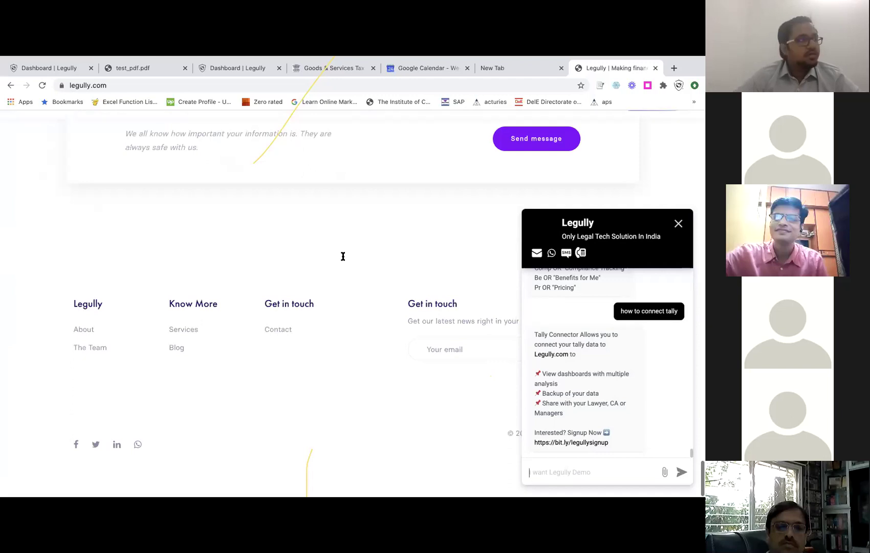
scroll(354, 224, up, 3)
scroll(351, 230, up, 1)
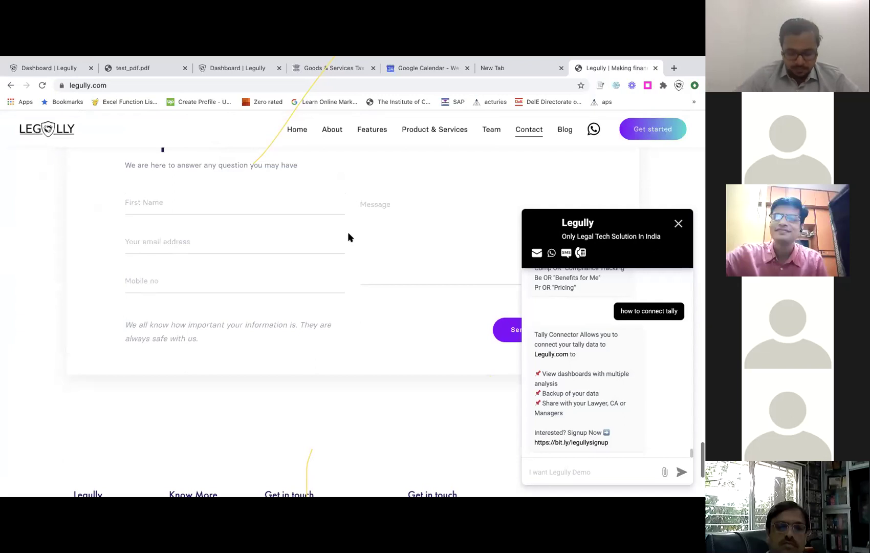
scroll(348, 237, up, 1)
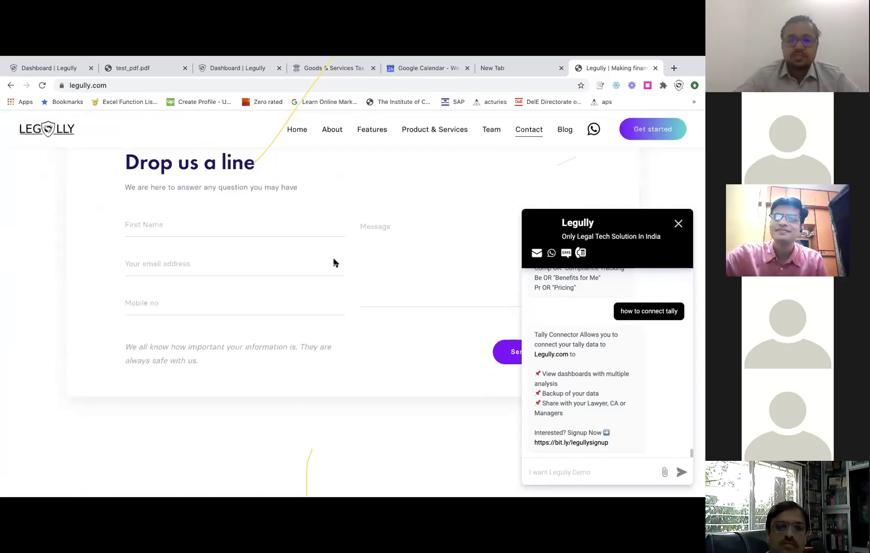
scroll(333, 263, up, 1)
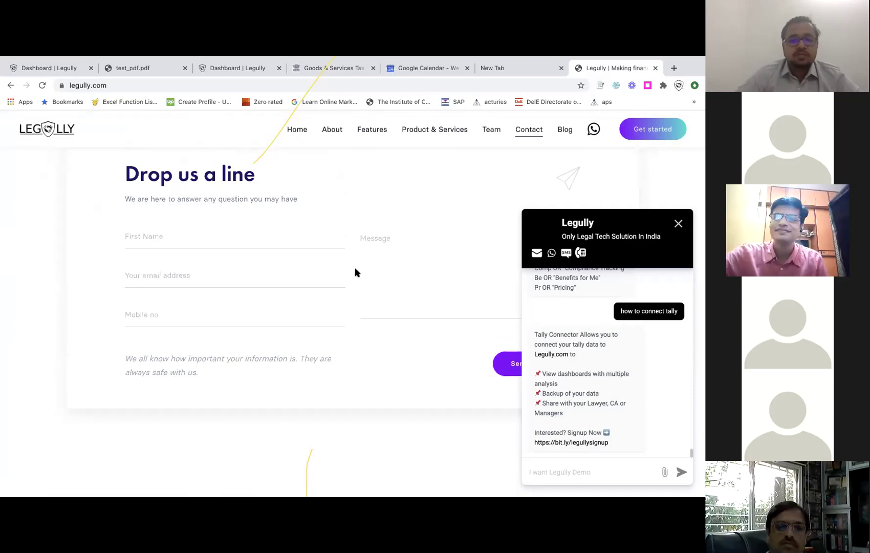
scroll(355, 271, up, 1)
scroll(357, 272, up, 1)
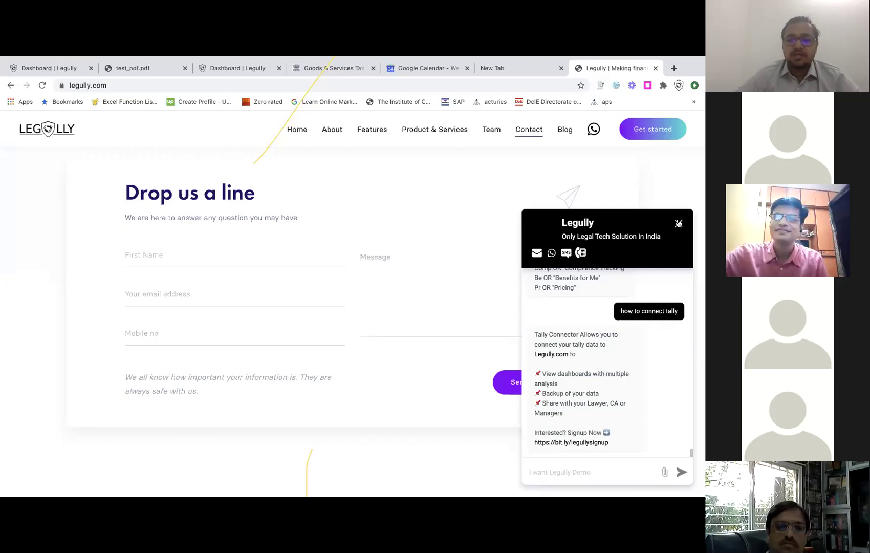
click(618, 207)
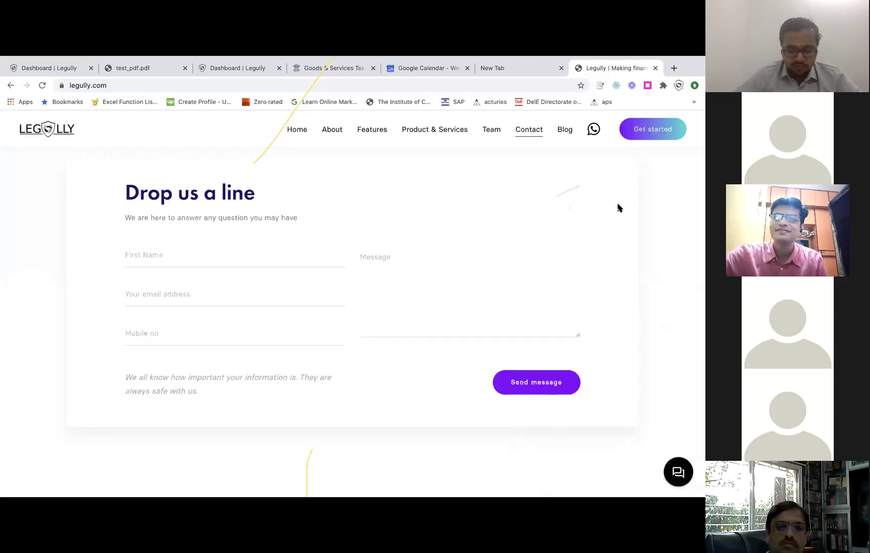